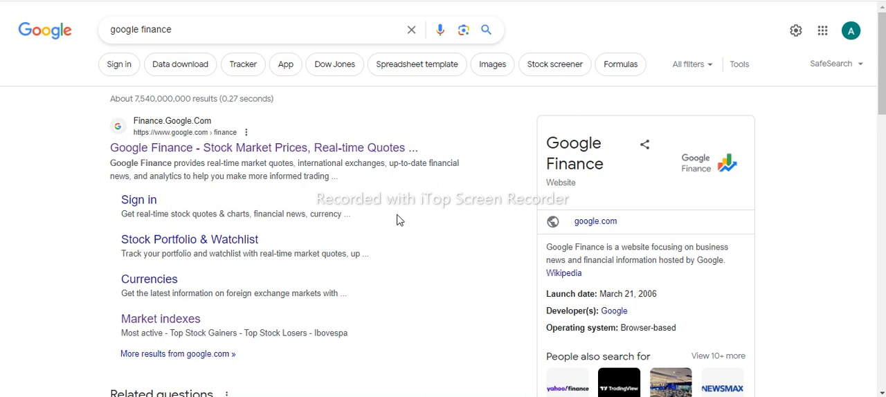
# Step: Open Google Finance from the search results and look through its home page
pyautogui.click(355, 149)
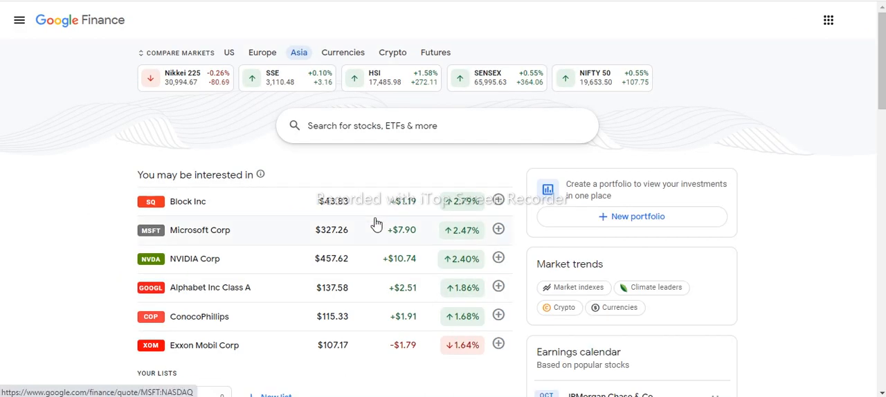
pyautogui.moveTo(882, 59); pyautogui.dragTo(883, 122)
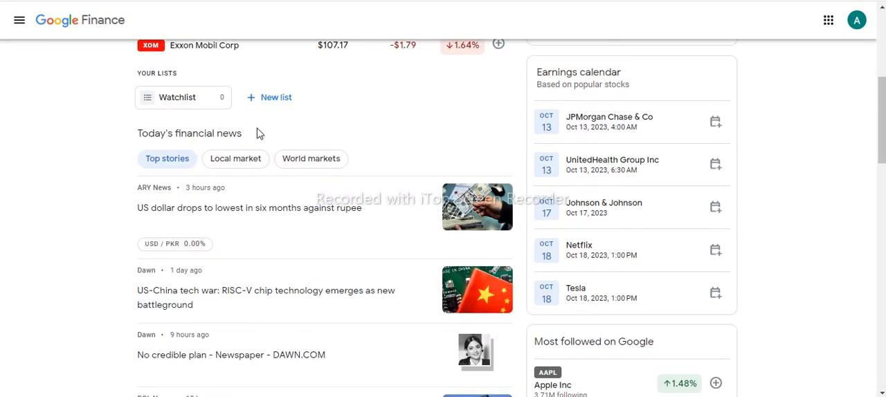
pyautogui.scroll(-15, 864, 328)
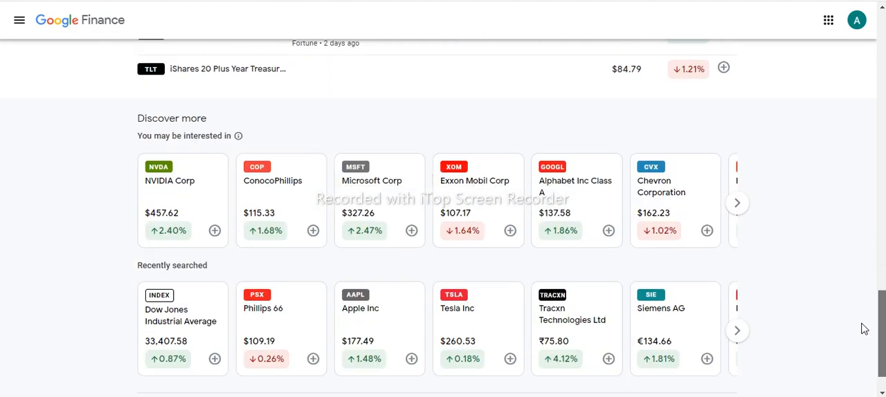
# Step: Open the Finance data listing and disclaimers page and review the exchanges table
pyautogui.click(484, 372)
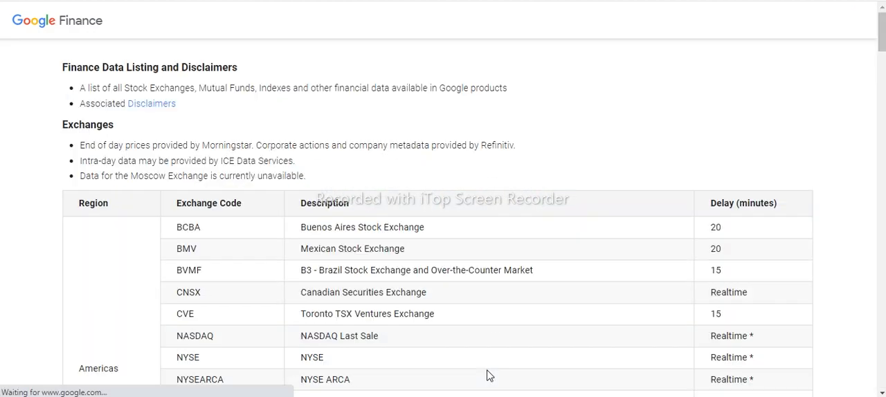
pyautogui.moveTo(883, 55); pyautogui.dragTo(862, 131)
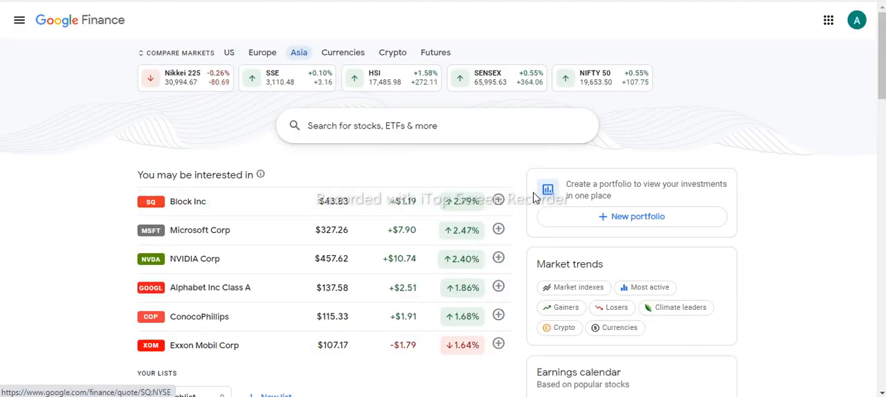
# Step: Create a new portfolio named "My portfolio" from the Google Finance home page
pyautogui.moveTo(882, 61); pyautogui.dragTo(882, 62)
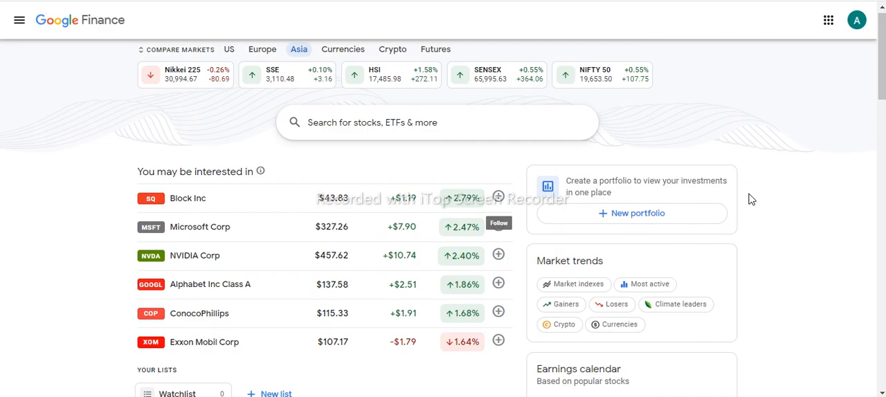
pyautogui.click(606, 215)
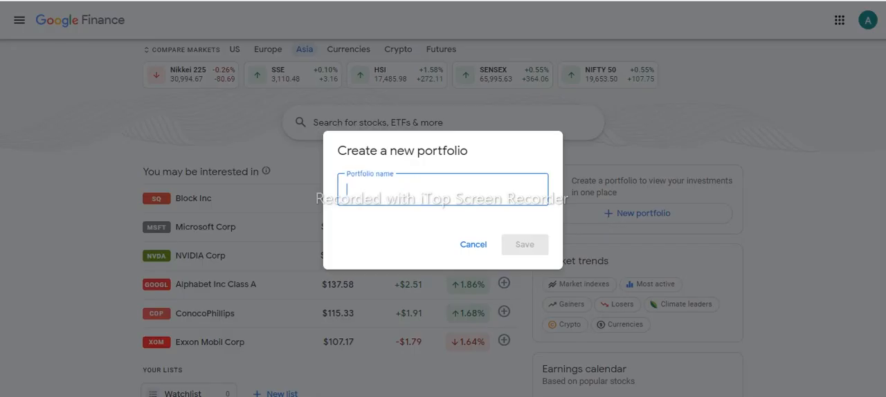
pyautogui.write('My portfolio')
pyautogui.click(526, 246)
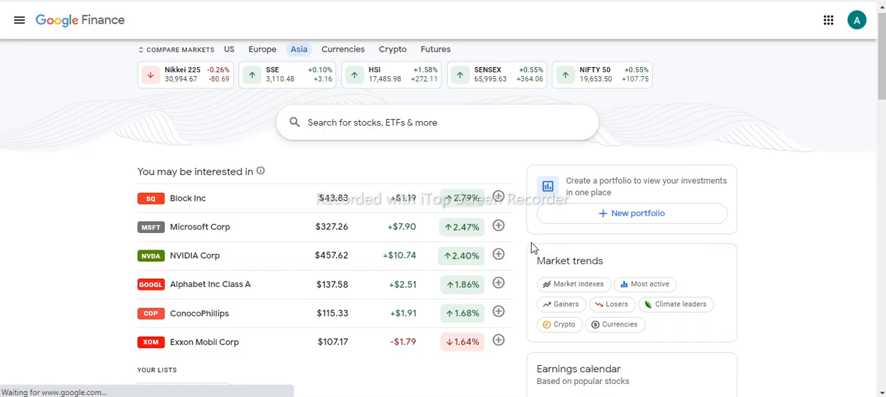
# Step: Start adding an investment to My portfolio and choose Apple Inc from the stock suggestions
pyautogui.scroll(-1, 882, 60)
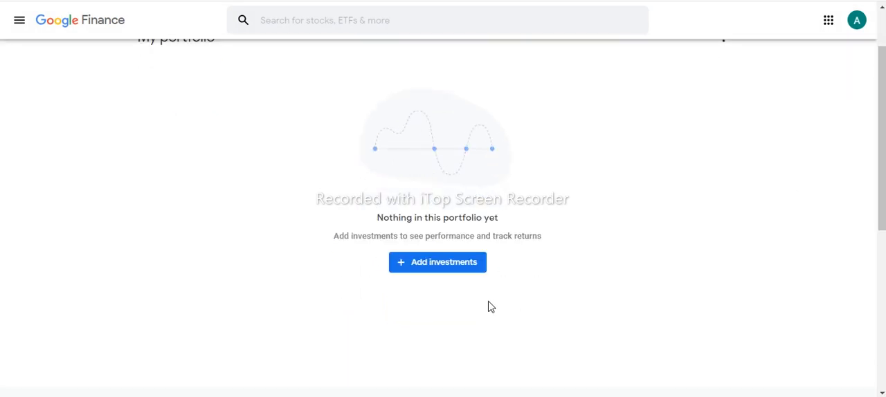
pyautogui.click(469, 272)
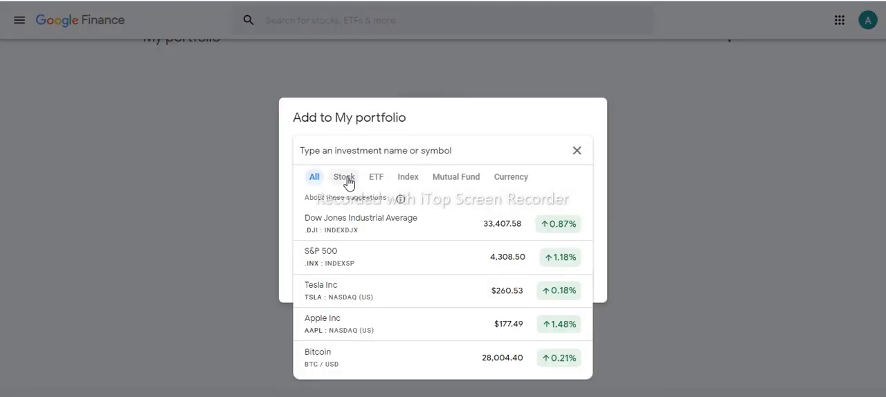
pyautogui.click(346, 180)
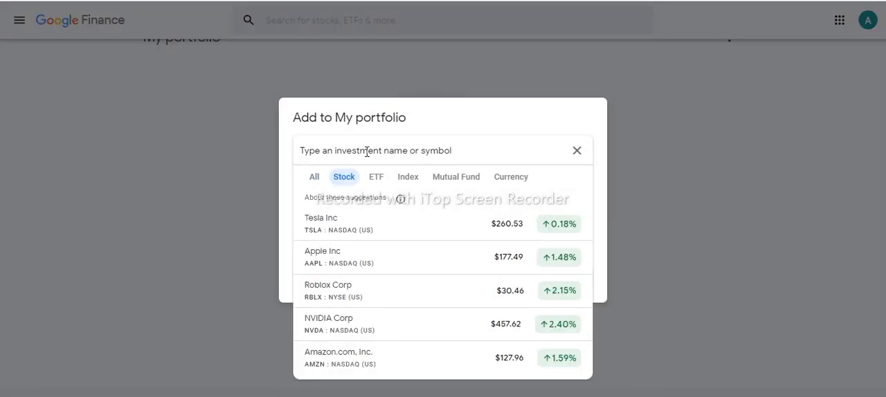
pyautogui.click(350, 262)
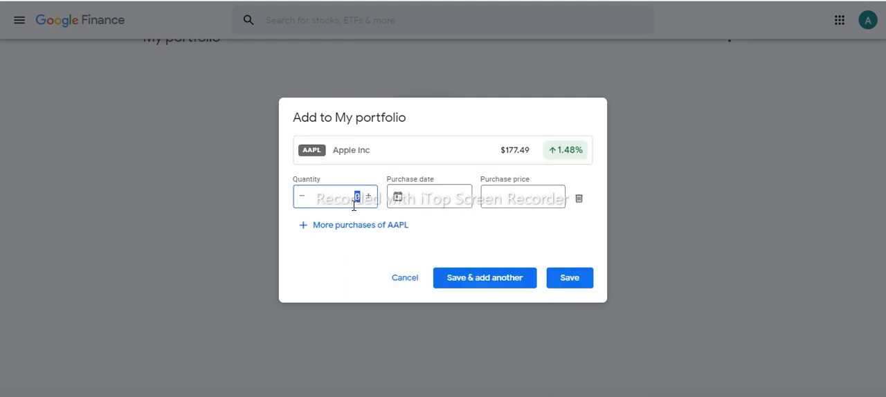
# Step: Set the Apple Inc purchase to quantity 10 with purchase date 9/30/21 and save it to the portfolio
pyautogui.click(426, 192)
pyautogui.click(485, 221)
pyautogui.click(454, 233)
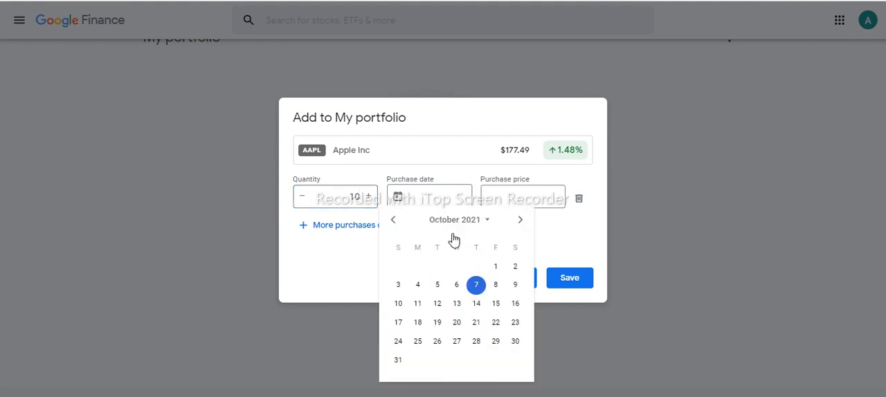
pyautogui.click(393, 219)
pyautogui.click(476, 341)
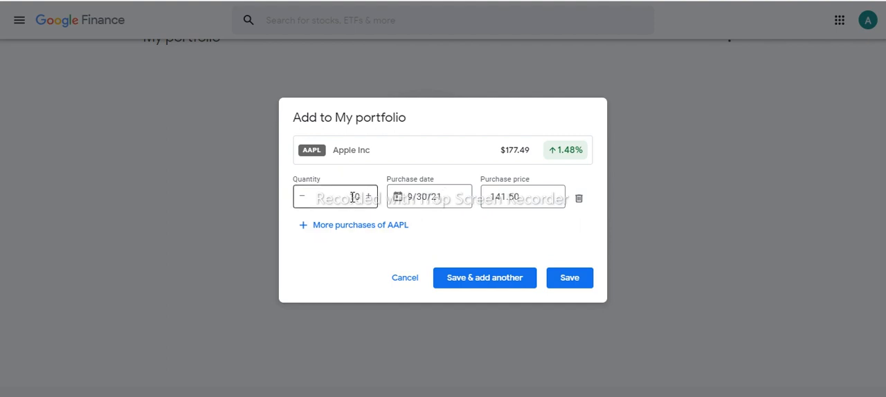
pyautogui.doubleClick(507, 197)
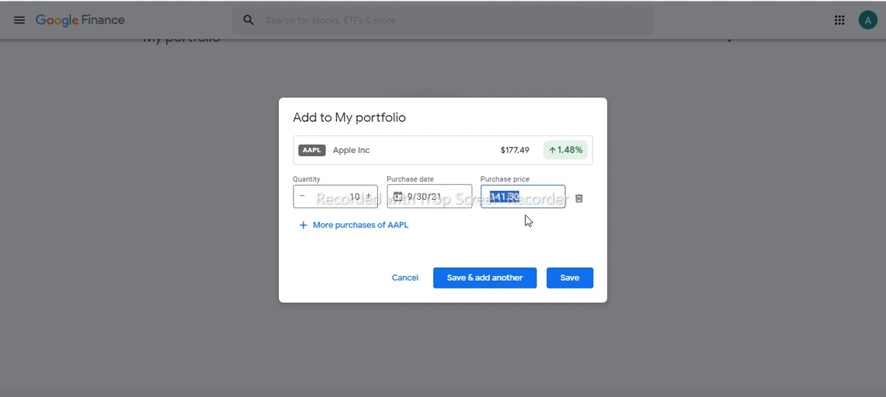
pyautogui.click(567, 283)
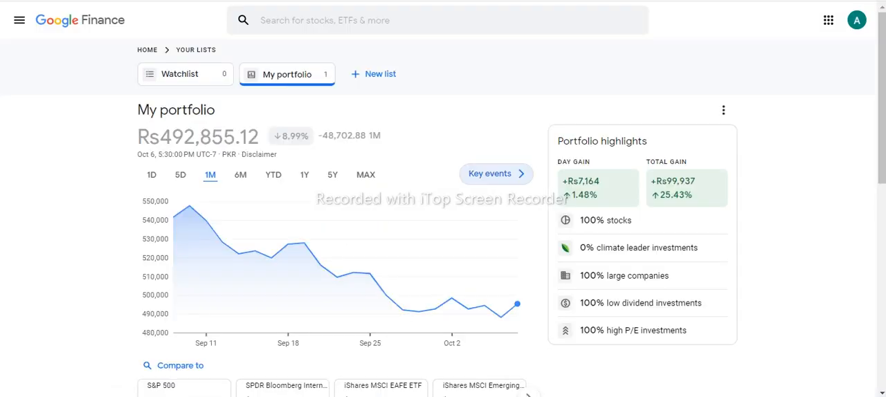
# Step: Review the portfolio's total value and day gain, and expand the Apple Inc holding's purchase details
pyautogui.moveTo(138, 136); pyautogui.dragTo(432, 173)
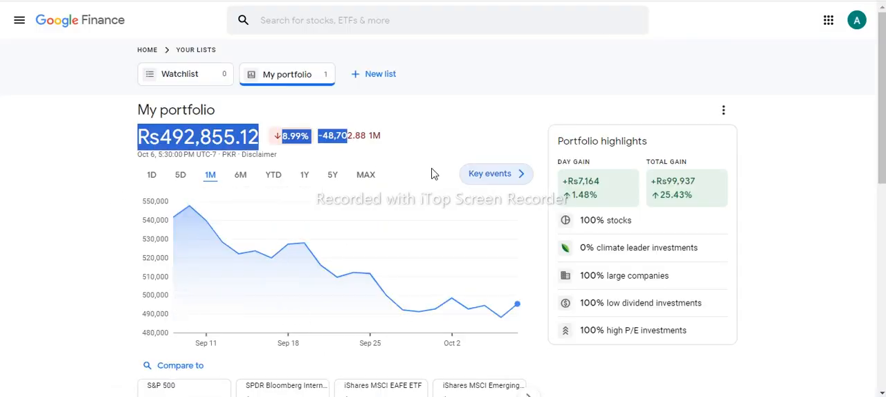
pyautogui.click(392, 148)
pyautogui.doubleClick(604, 182)
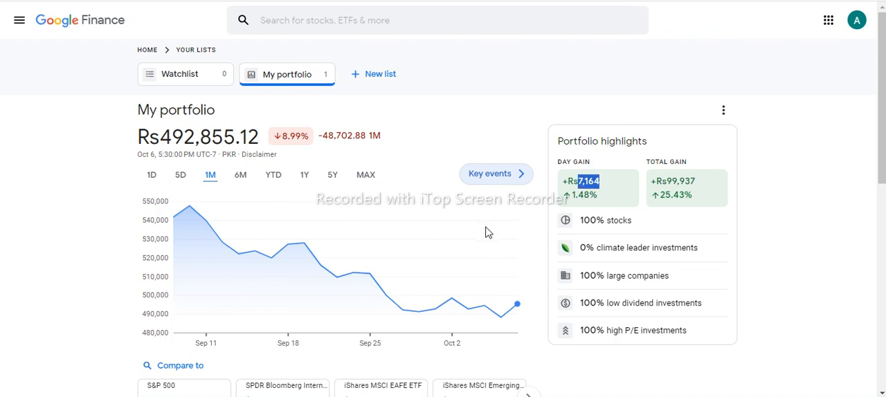
pyautogui.scroll(-3, 879, 222)
pyautogui.moveTo(879, 230); pyautogui.dragTo(870, 266)
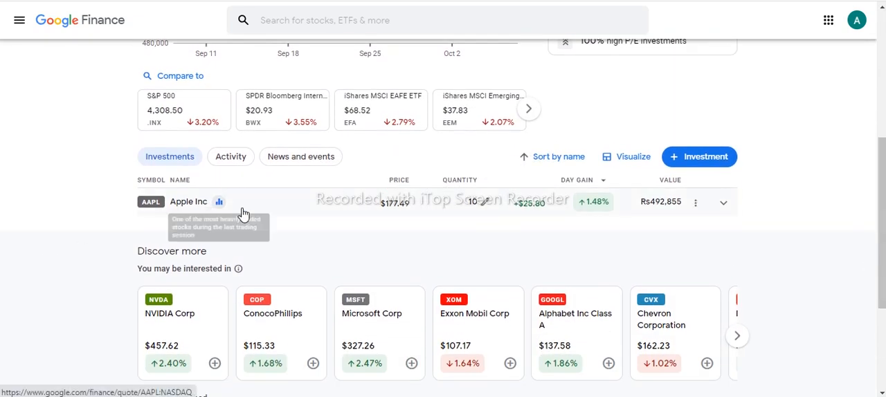
pyautogui.click(723, 202)
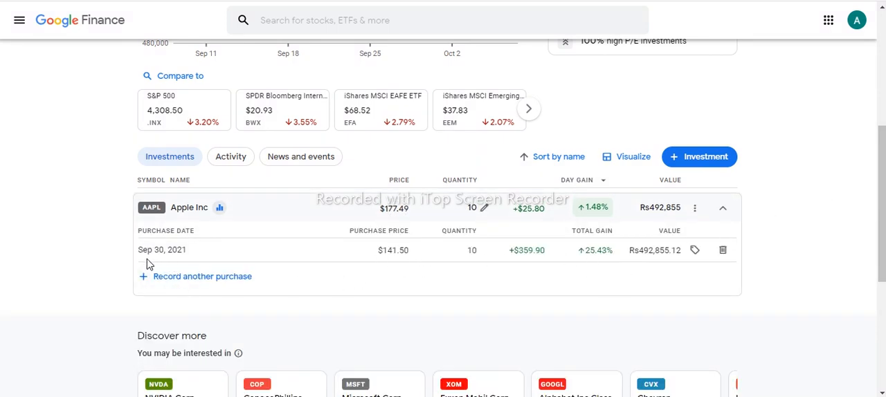
# Step: Add Tesla Inc to My portfolio with quantity 12 and purchase date 9/30/21
pyautogui.click(675, 163)
pyautogui.click(471, 152)
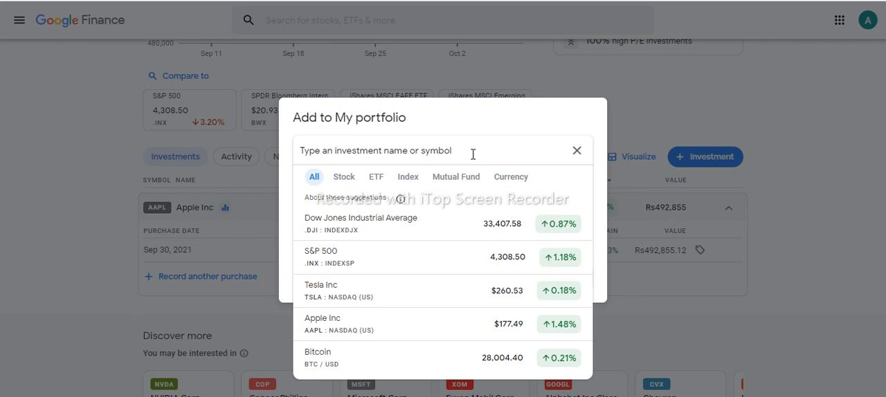
pyautogui.click(369, 301)
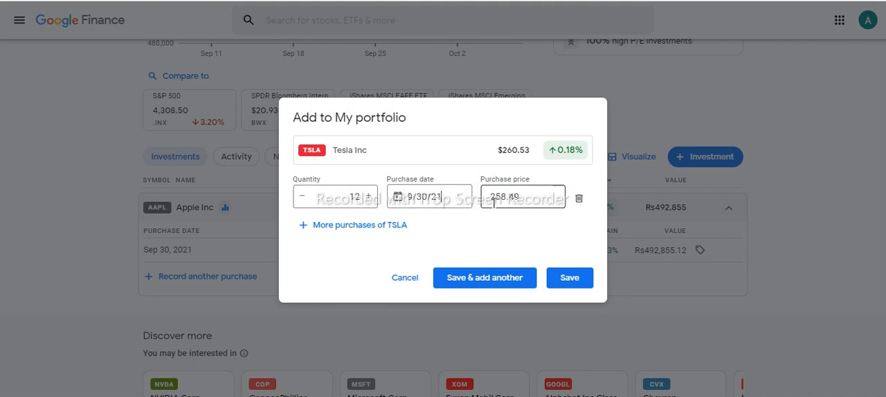
pyautogui.click(569, 277)
# Step: Review the portfolio highlights and holdings list, and collapse the Apple Inc purchase details
pyautogui.moveTo(882, 158); pyautogui.dragTo(882, 64)
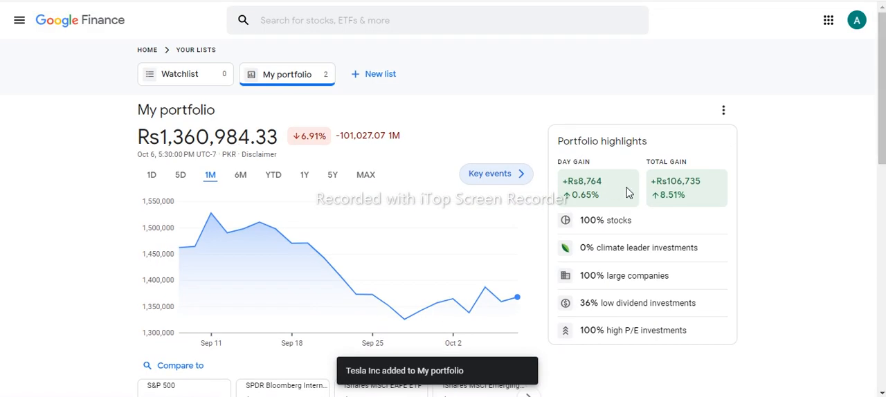
pyautogui.scroll(-5, 852, 252)
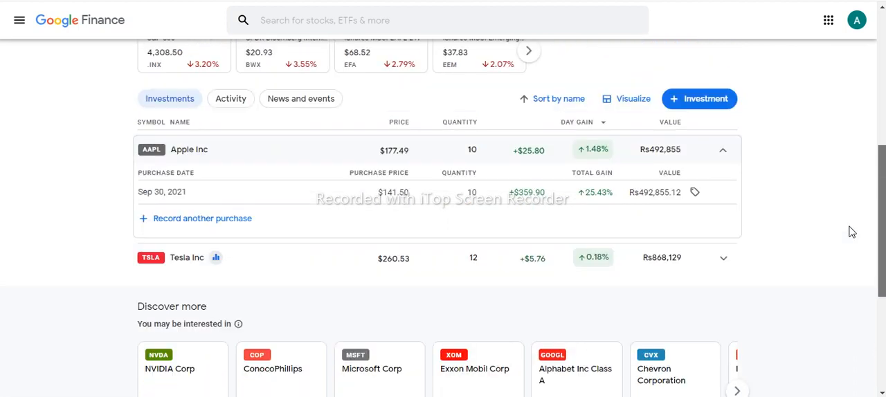
pyautogui.scroll(1, 852, 233)
pyautogui.click(723, 201)
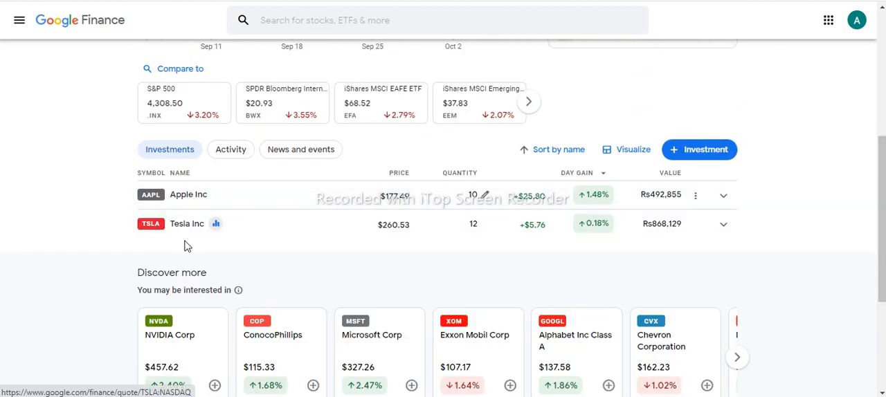
# Step: Add Meta Platforms Inc with quantity 10 and Reliance Industries Ltd with quantity 8 to My portfolio
pyautogui.click(678, 154)
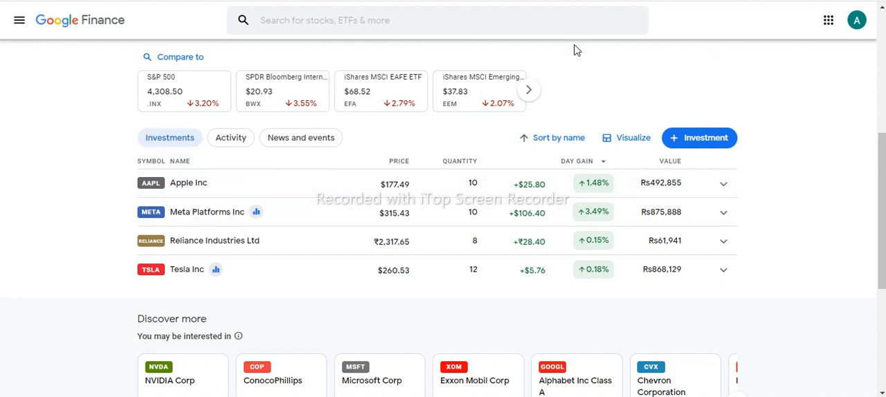
# Step: Show the portfolio's performance chart over the 6M period
pyautogui.scroll(4, 872, 208)
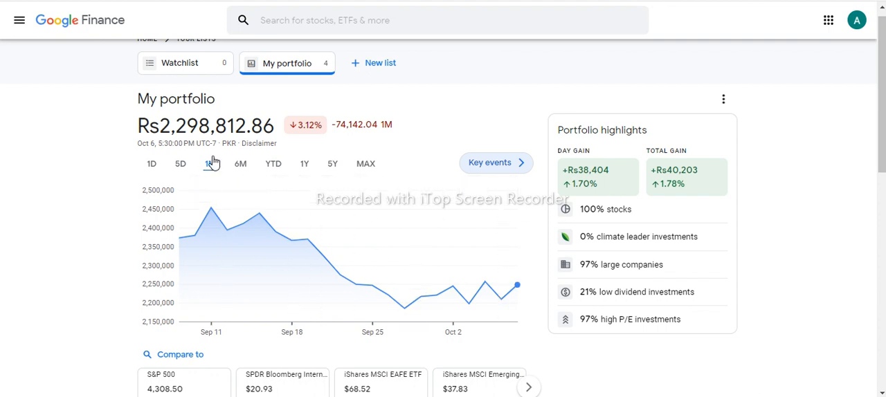
pyautogui.click(248, 173)
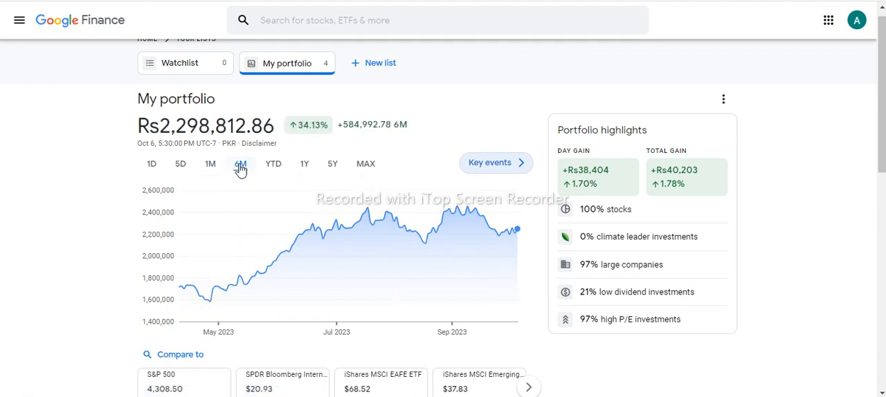
# Step: Open the Apple Inc quote page from the holdings, examine its price and portfolio share, and return to the portfolio
pyautogui.scroll(-4, 620, 183)
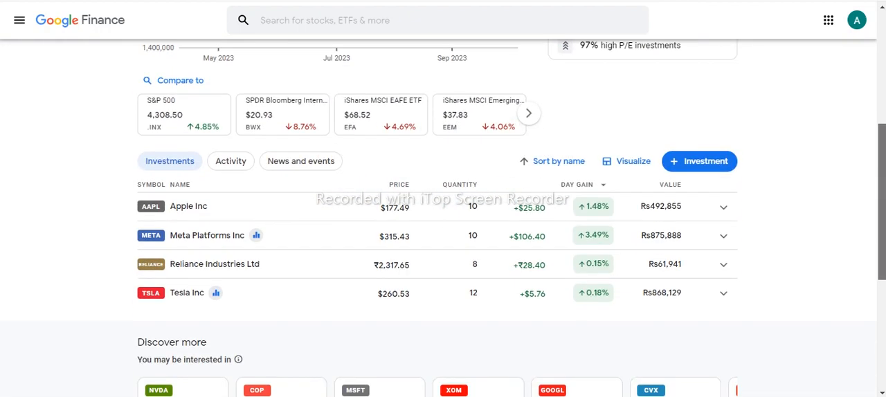
pyautogui.click(256, 216)
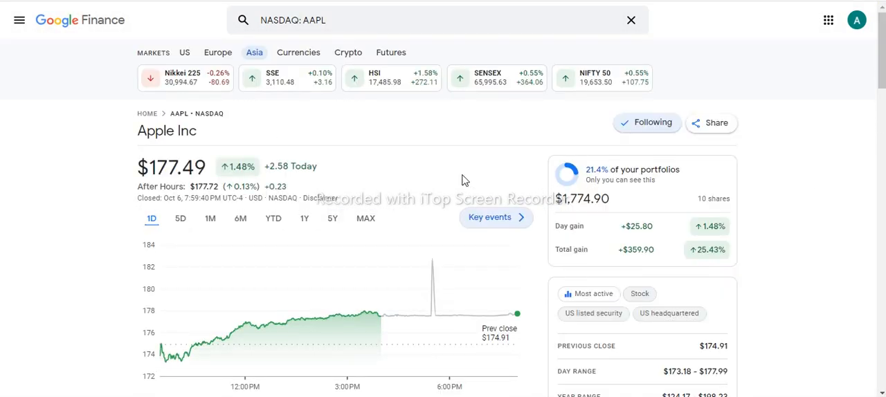
pyautogui.scroll(-1, 613, 201)
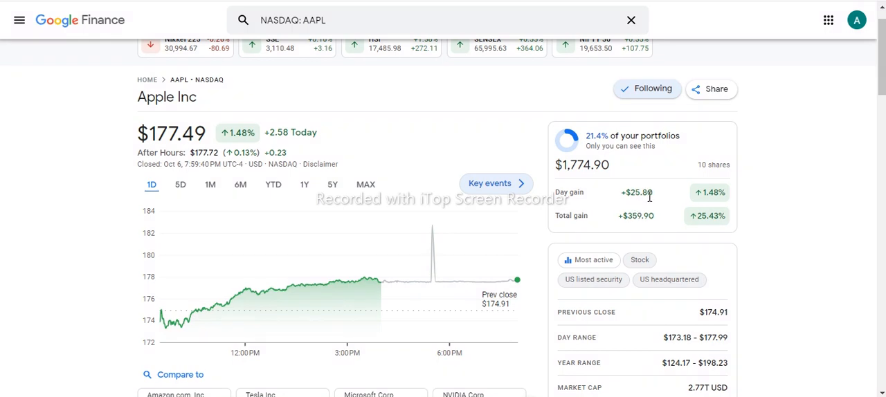
pyautogui.click(588, 138)
pyautogui.moveTo(141, 135); pyautogui.dragTo(225, 139)
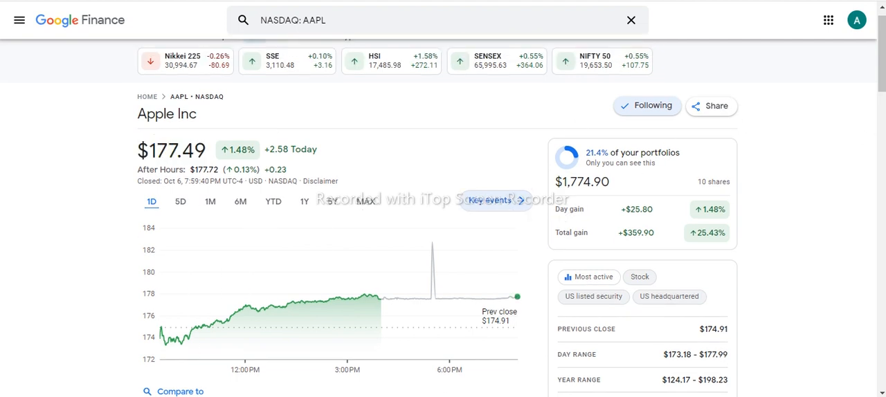
pyautogui.hotkey('alt', 'Left')
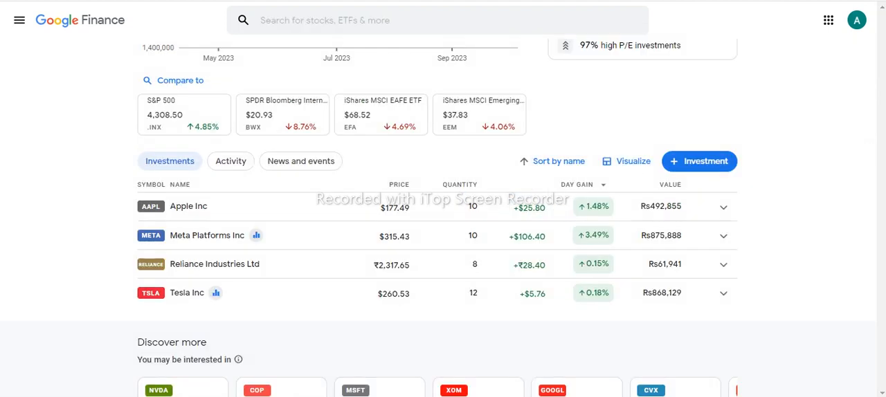
# Step: Open the Tesla Inc quote page from the holdings, check its gains, and return to the portfolio
pyautogui.click(196, 301)
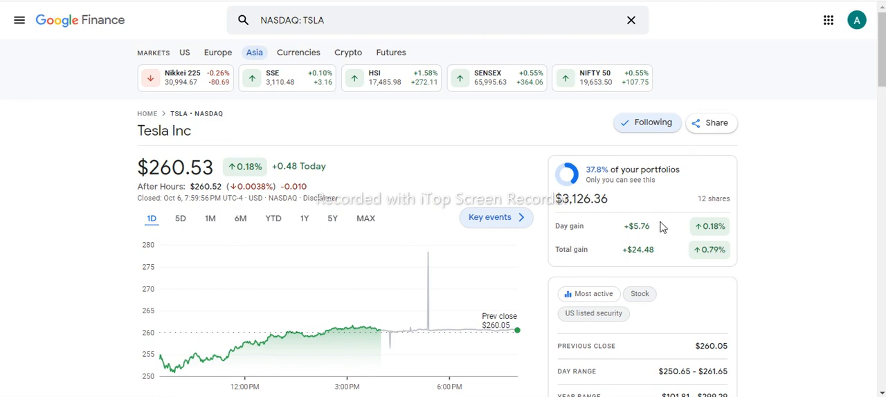
pyautogui.hotkey('alt', 'Left')
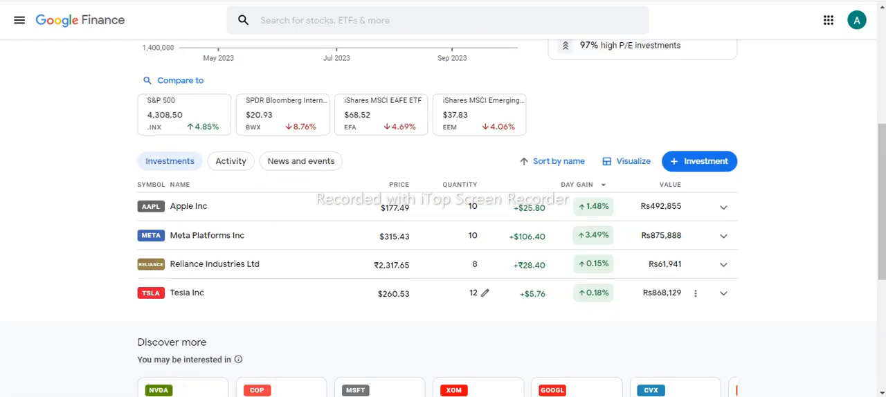
# Step: Review My portfolio's highlights, comparison indexes and holdings list, including the Meta Platforms quantity
pyautogui.moveTo(882, 202); pyautogui.dragTo(883, 221)
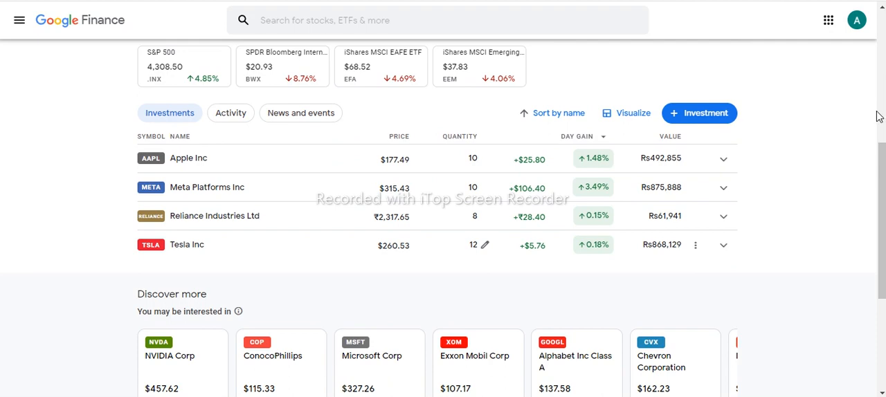
pyautogui.scroll(5, 873, 201)
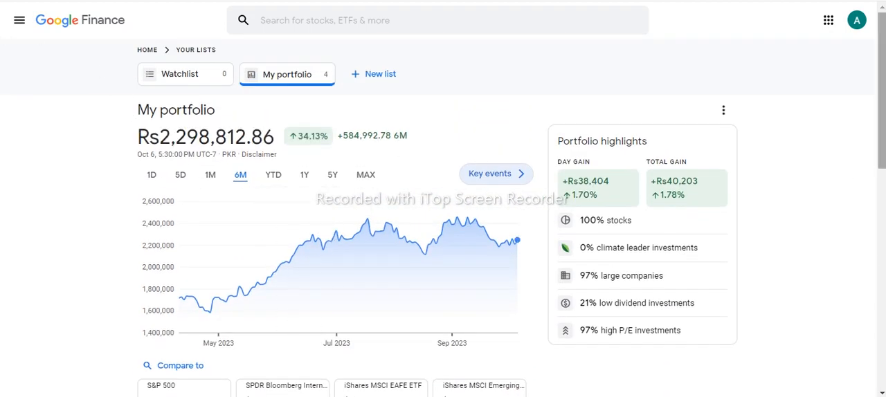
pyautogui.scroll(-3, 882, 194)
pyautogui.scroll(-1, 882, 195)
pyautogui.moveTo(882, 198); pyautogui.dragTo(882, 195)
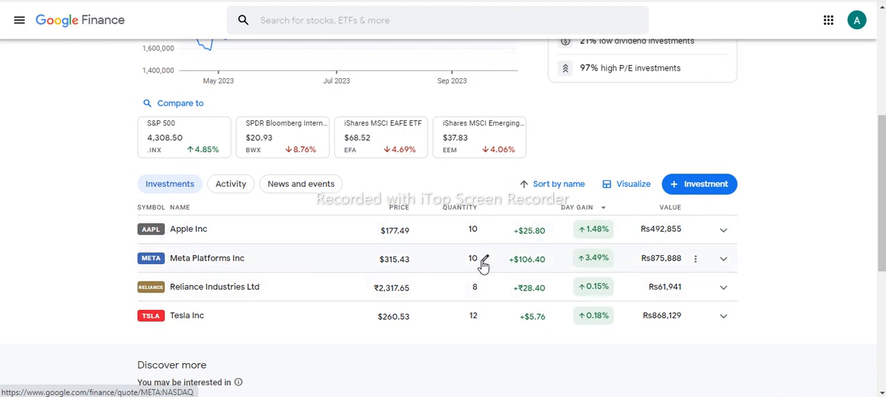
pyautogui.click(483, 263)
pyautogui.click(504, 240)
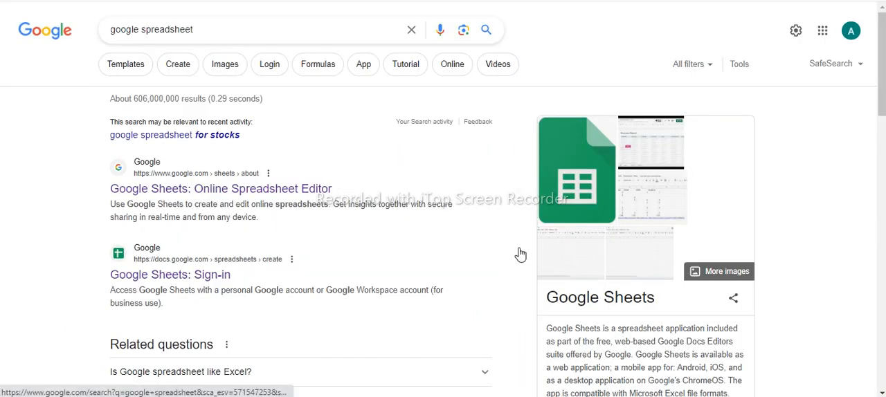
# Step: Open Google Sheets from the search results and check Sheet3's share quantities and empty Buying Price cells
pyautogui.click(152, 277)
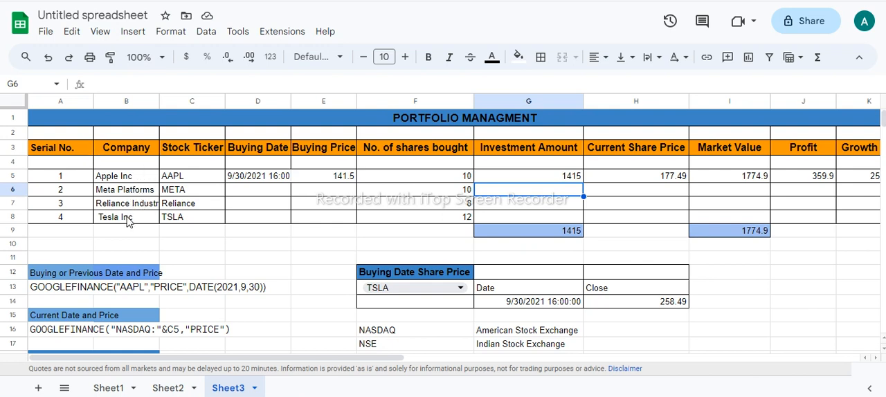
pyautogui.click(461, 204)
pyautogui.click(449, 220)
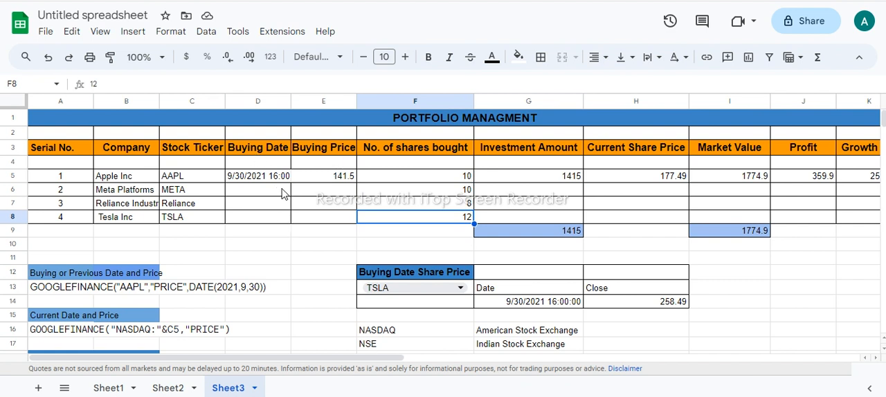
pyautogui.click(329, 192)
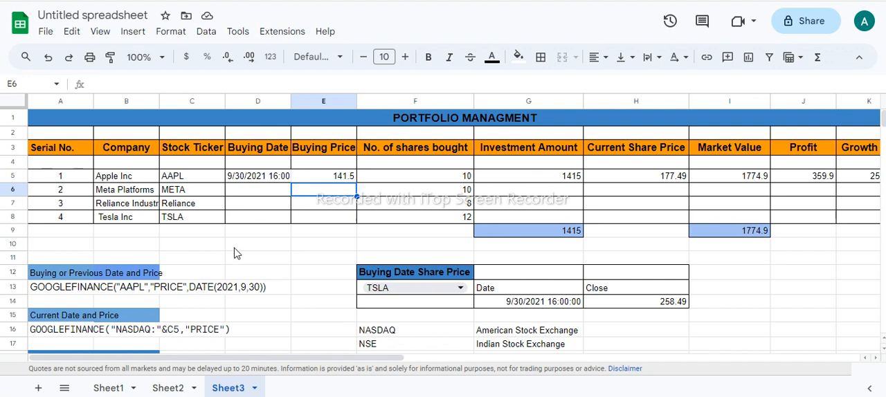
# Step: Examine the sample GOOGLEFINANCE price formula in A13, the stock tickers, and the exchange codes listed in F16 and G16
pyautogui.click(62, 288)
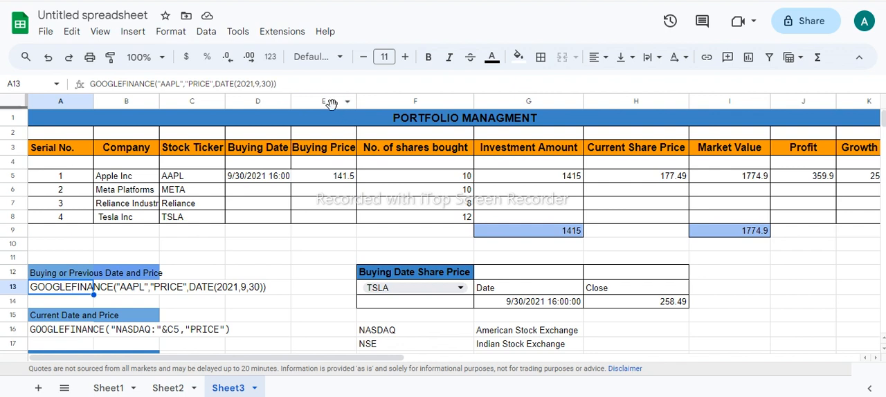
pyautogui.moveTo(275, 84); pyautogui.dragTo(9, 85)
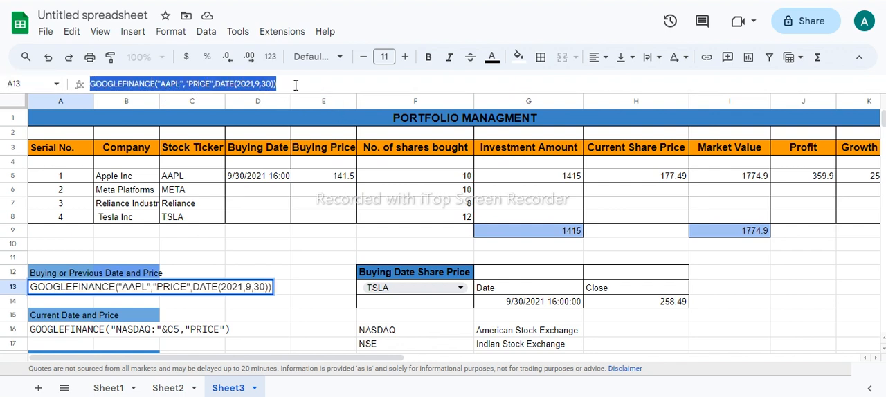
pyautogui.click(212, 177)
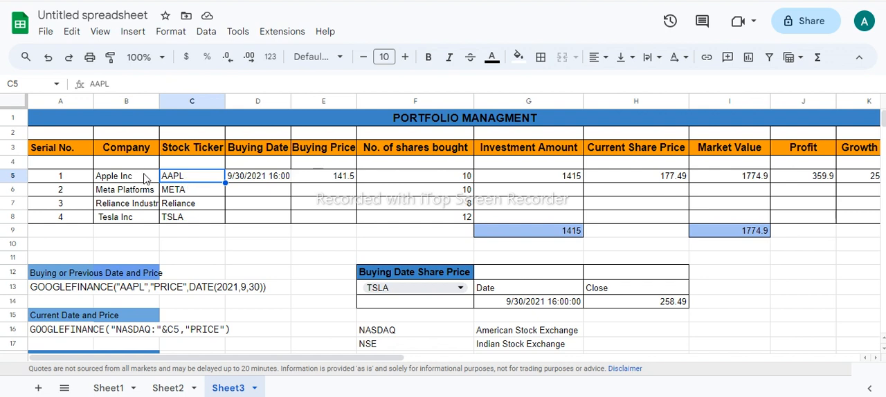
pyautogui.click(499, 338)
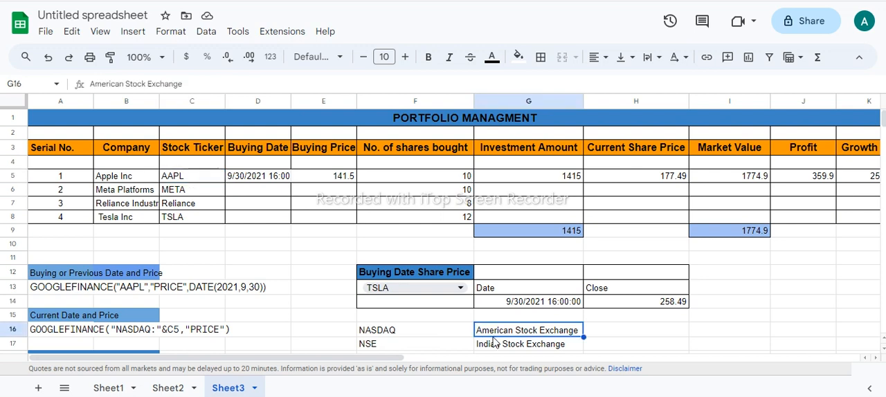
pyautogui.click(404, 336)
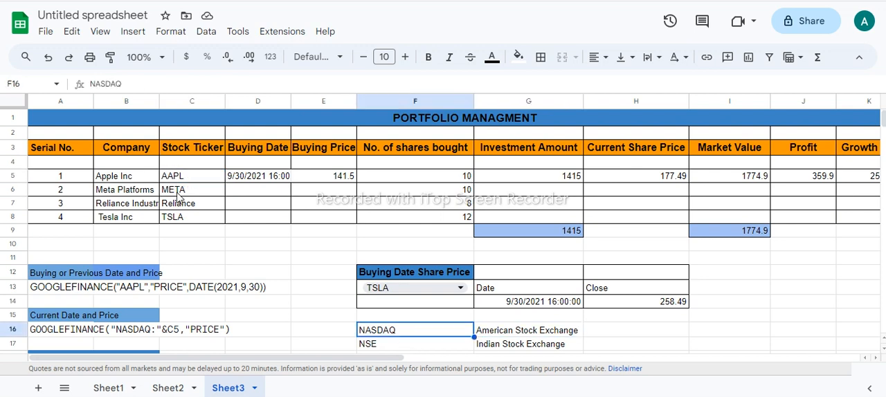
pyautogui.click(189, 220)
pyautogui.click(147, 212)
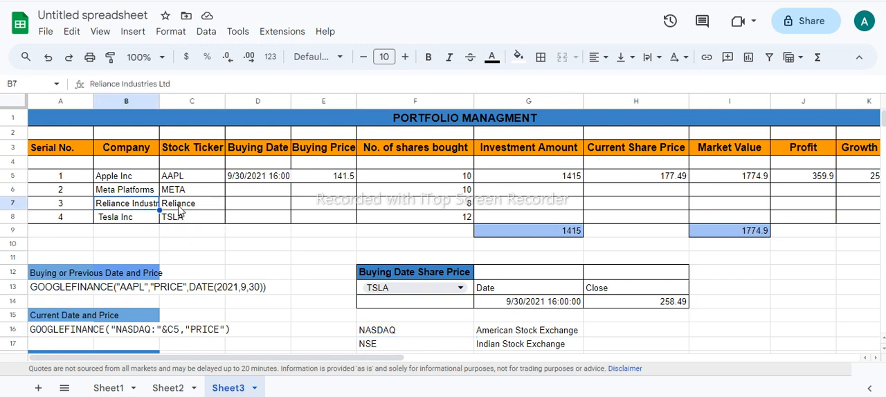
pyautogui.click(179, 207)
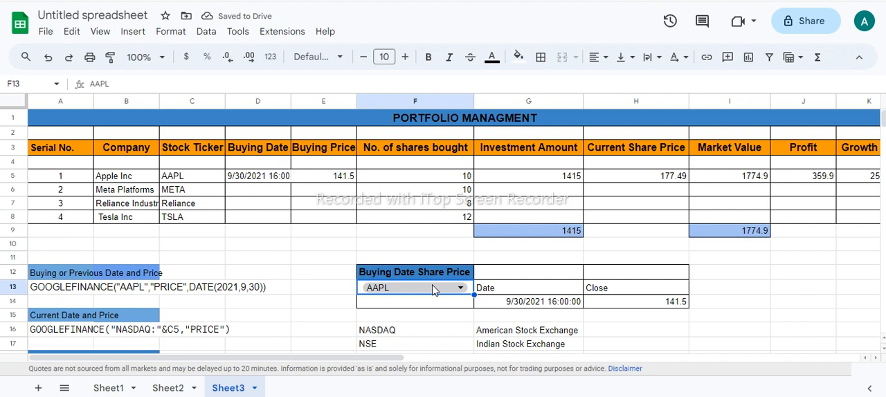
# Step: Examine the ticker, PRICE and DATE arguments of the GOOGLEFINANCE formula in G13, along with its date and close outputs
pyautogui.click(526, 291)
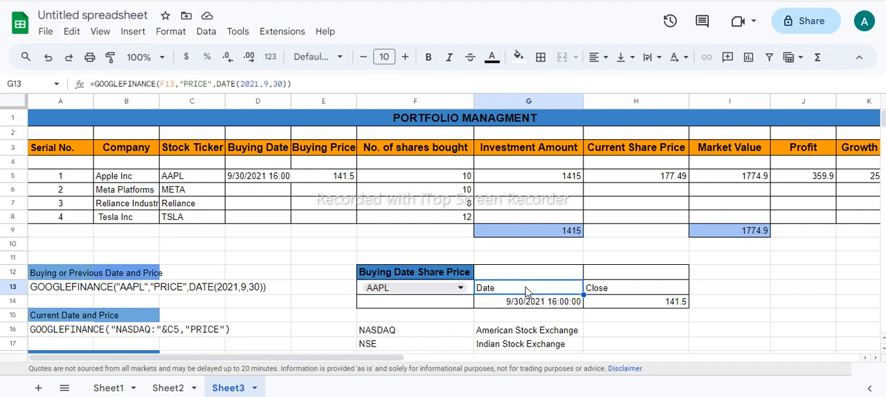
pyautogui.doubleClick(526, 290)
pyautogui.doubleClick(559, 286)
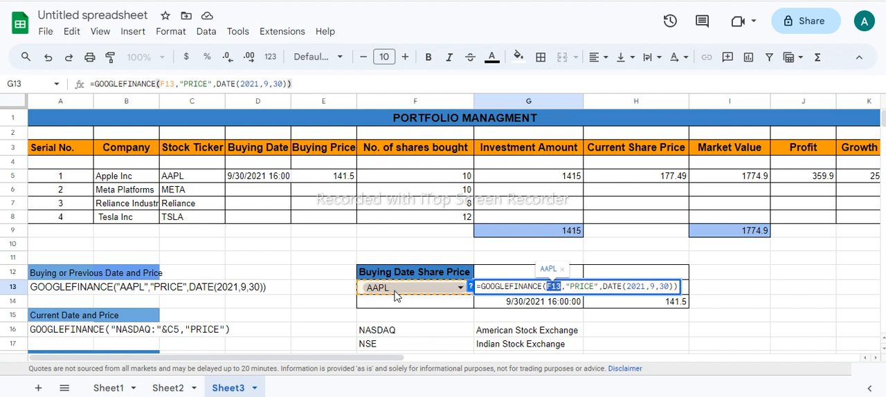
pyautogui.moveTo(571, 288); pyautogui.dragTo(595, 291)
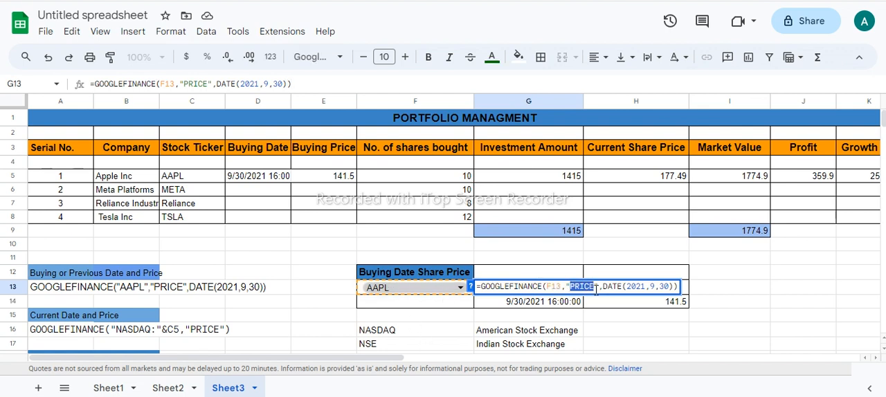
pyautogui.click(591, 289)
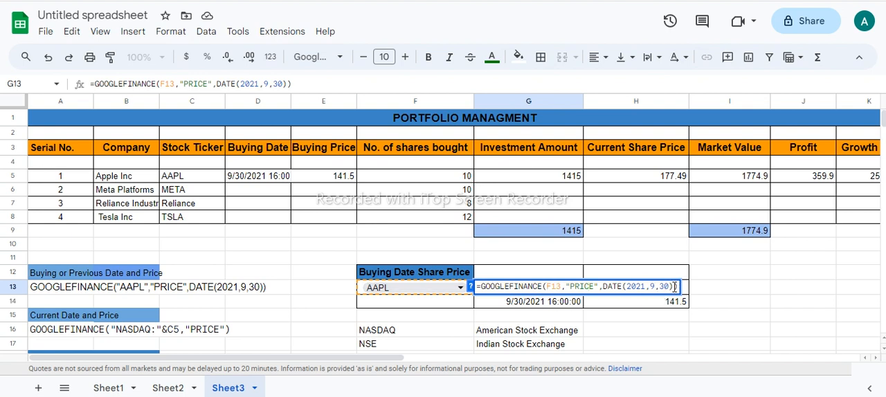
pyautogui.press('Return')
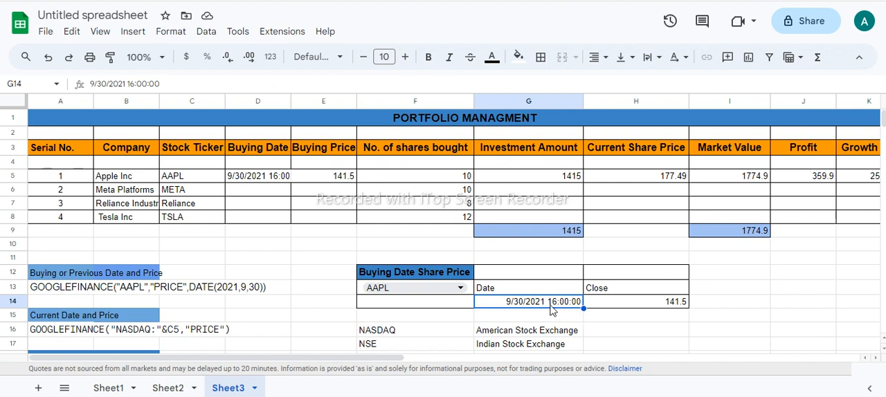
pyautogui.click(642, 306)
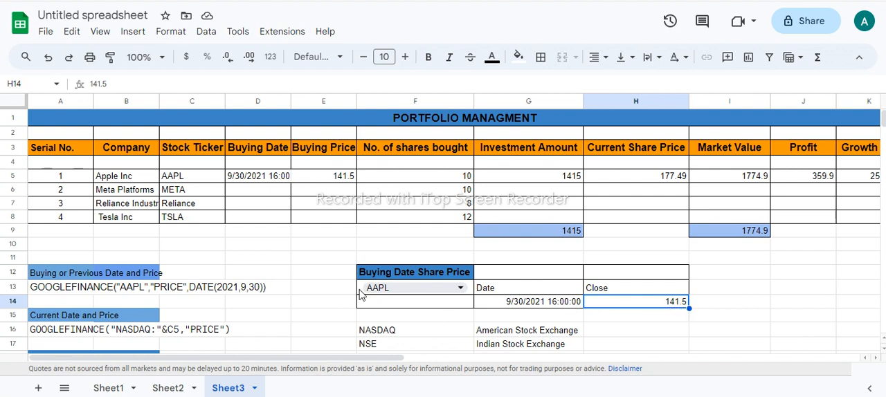
# Step: Choose TSLA in the Buying Date Share Price lookup and copy its date and close price into Tesla's Buying Date and Buying Price cells
pyautogui.click(273, 177)
pyautogui.doubleClick(425, 286)
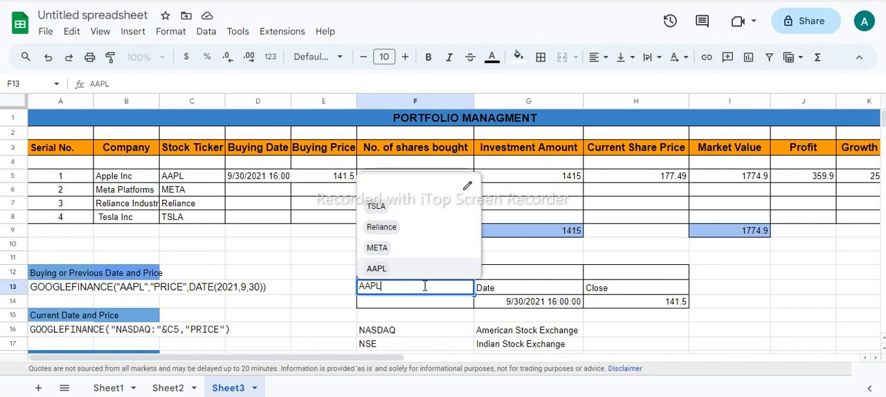
pyautogui.click(378, 208)
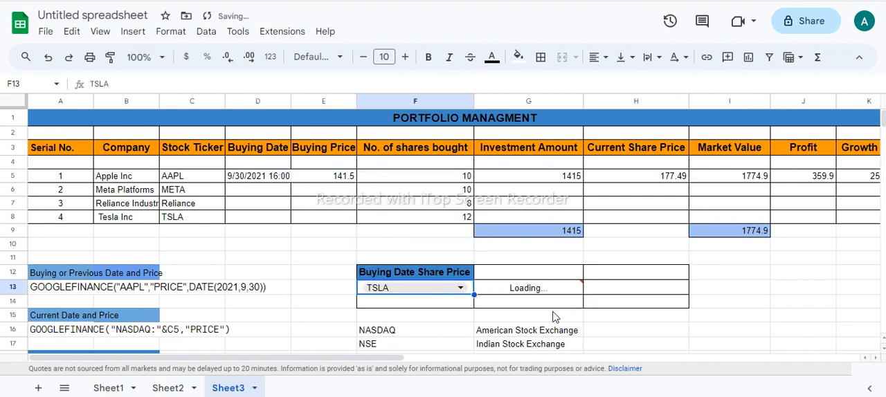
pyautogui.click(601, 305)
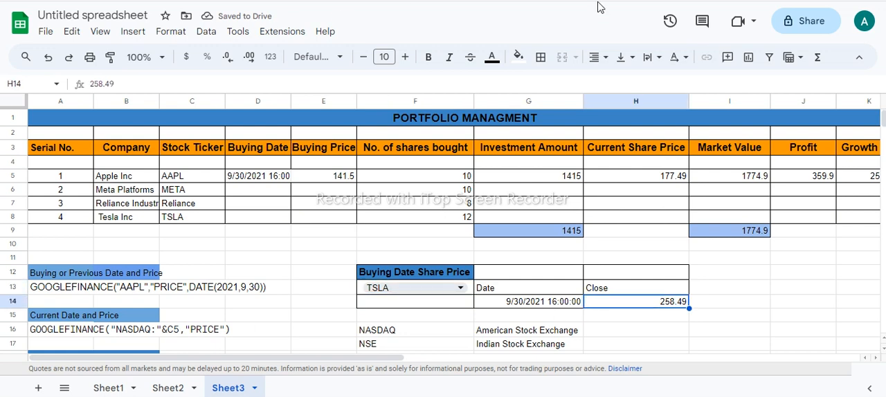
pyautogui.keyDown('shift'); pyautogui.click(577, 303); pyautogui.keyUp('shift')
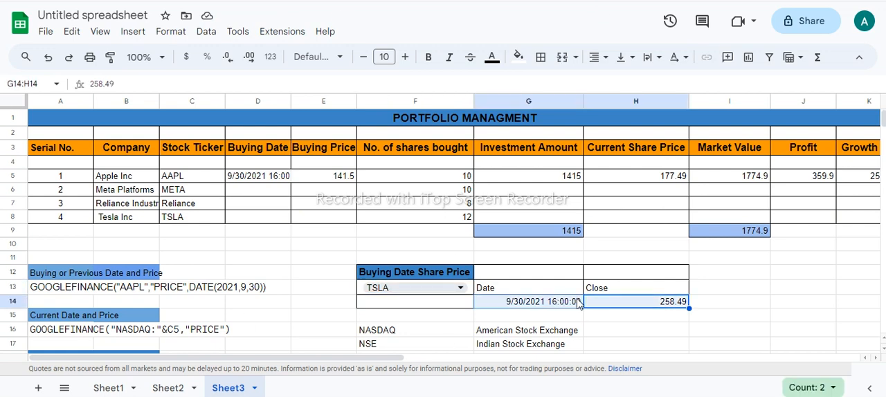
pyautogui.hotkey('ctrl', 'c')
pyautogui.click(248, 219)
pyautogui.hotkey('ctrl', 'v')
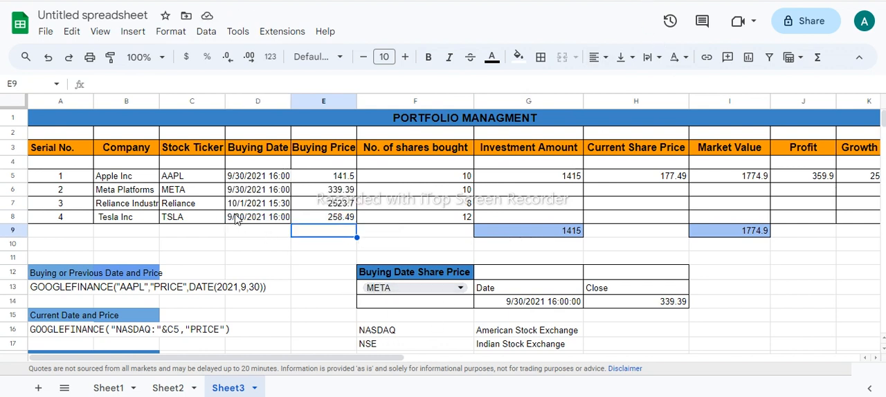
# Step: Examine Meta's buying price, the sample formula in A13, Apple's share quantity, and the Investment Amount formula in G5
pyautogui.click(322, 191)
pyautogui.click(77, 291)
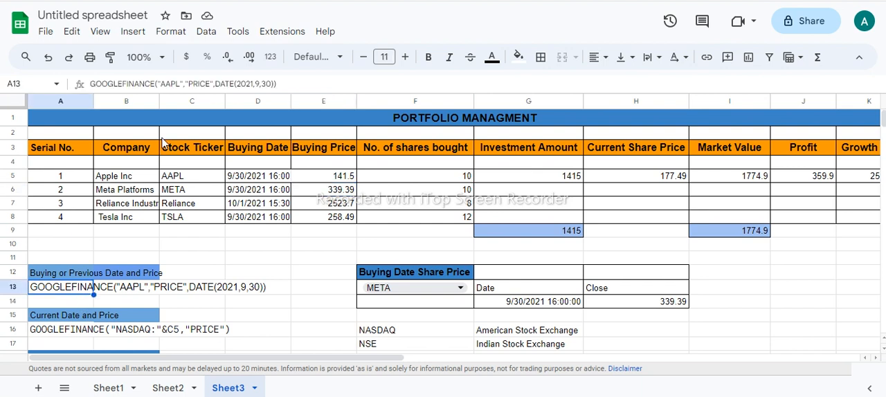
pyautogui.moveTo(277, 84); pyautogui.dragTo(346, 88)
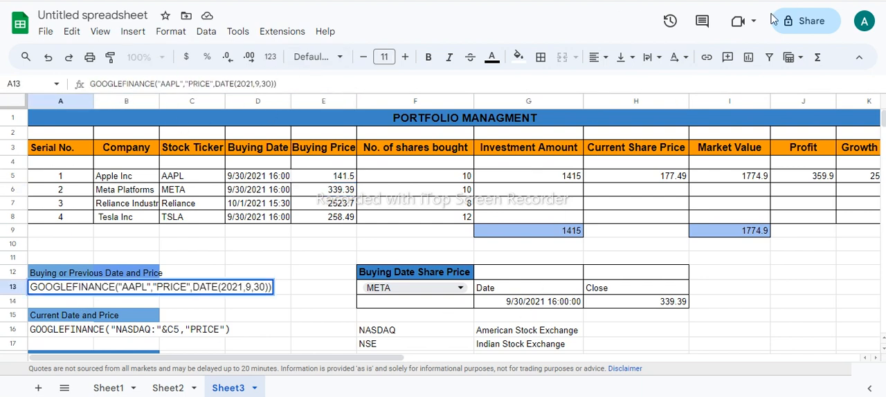
pyautogui.click(388, 177)
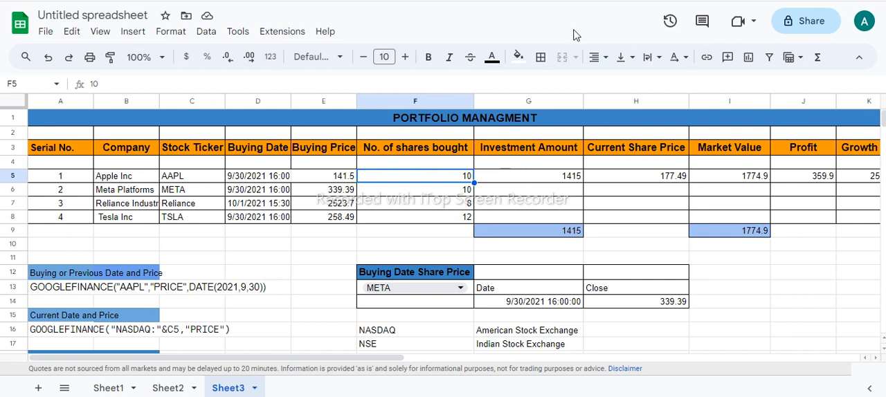
pyautogui.click(555, 180)
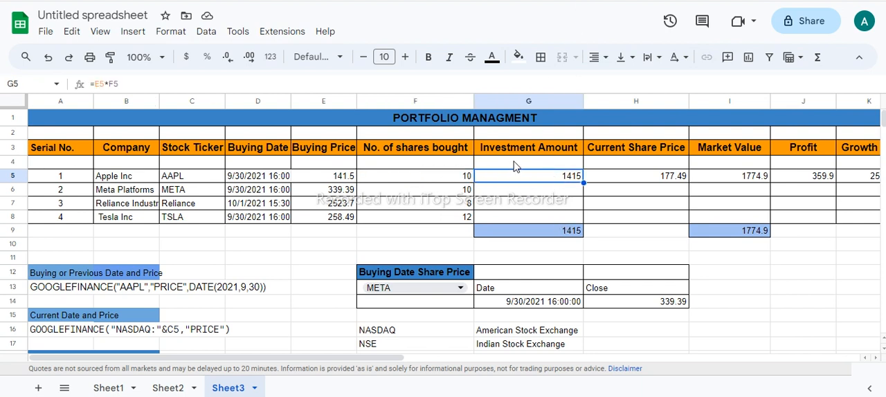
pyautogui.doubleClick(526, 180)
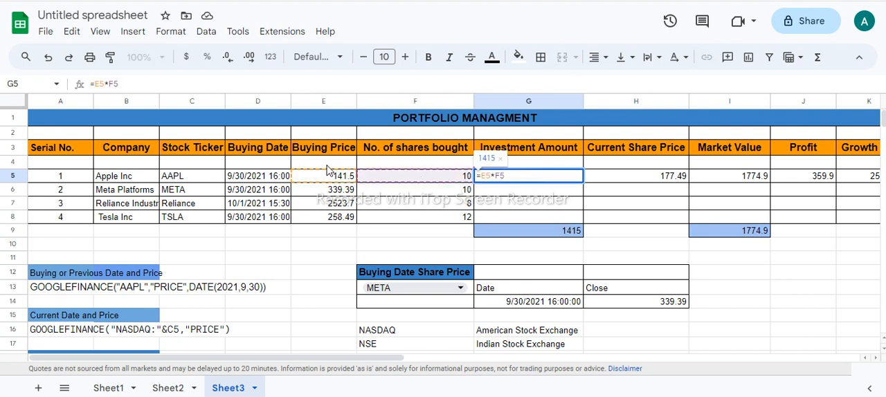
# Step: Calculate Meta's Investment Amount in G6 with =F6*E6 and fill the formula down to G8
pyautogui.click(528, 184)
pyautogui.write('=')
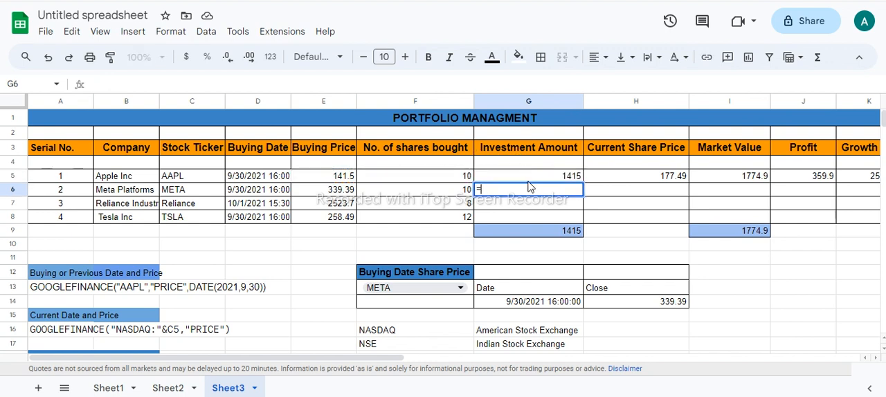
pyautogui.press('Left')
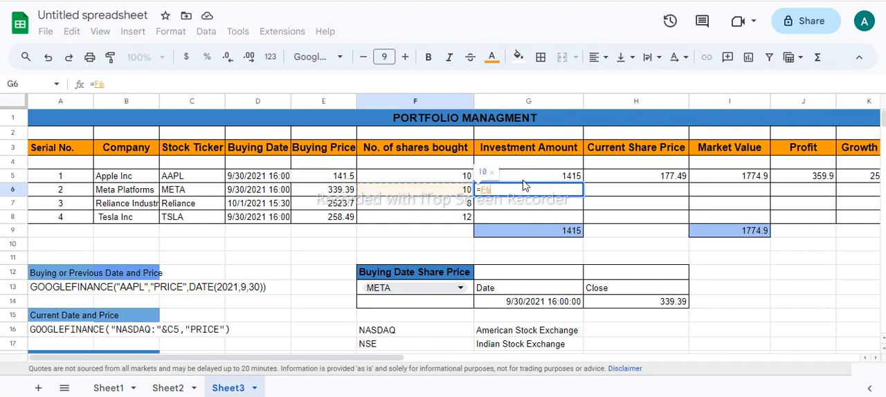
pyautogui.write('*')
pyautogui.press('Left')
pyautogui.press('Left')
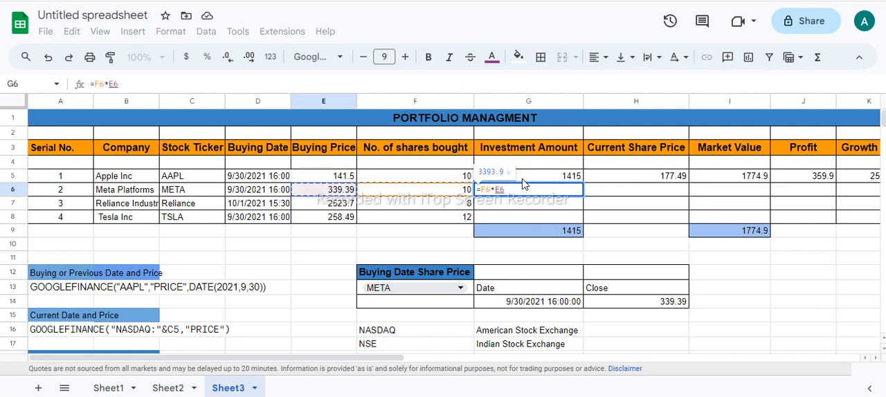
pyautogui.press('Return')
pyautogui.click(579, 194)
pyautogui.moveTo(584, 198); pyautogui.dragTo(584, 223)
pyautogui.click(568, 208)
# Step: Check the SUM formula in G9 that totals the Investment Amount column
pyautogui.click(572, 237)
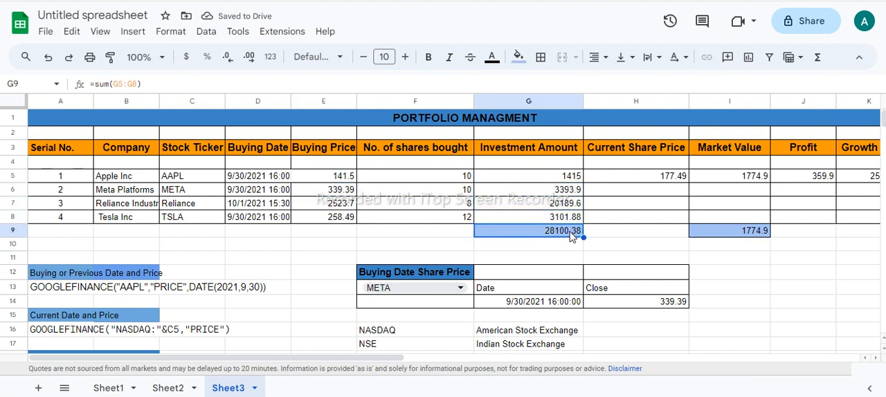
pyautogui.doubleClick(572, 237)
pyautogui.press('Return')
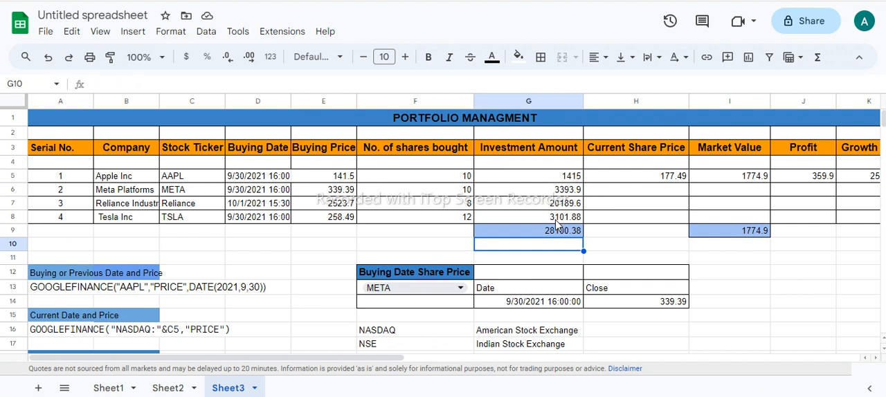
# Step: Review the Investment Amount values in G5:G8 and examine Apple's GOOGLEFINANCE formula for the current share price in H5
pyautogui.moveTo(546, 177); pyautogui.dragTo(553, 219)
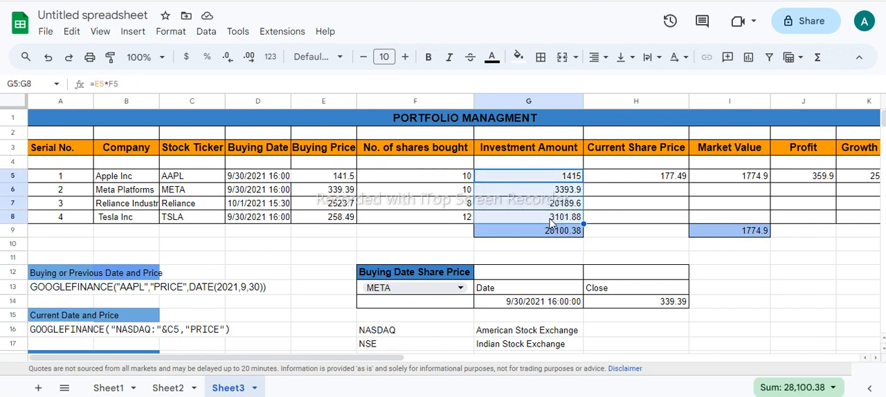
pyautogui.press('Down')
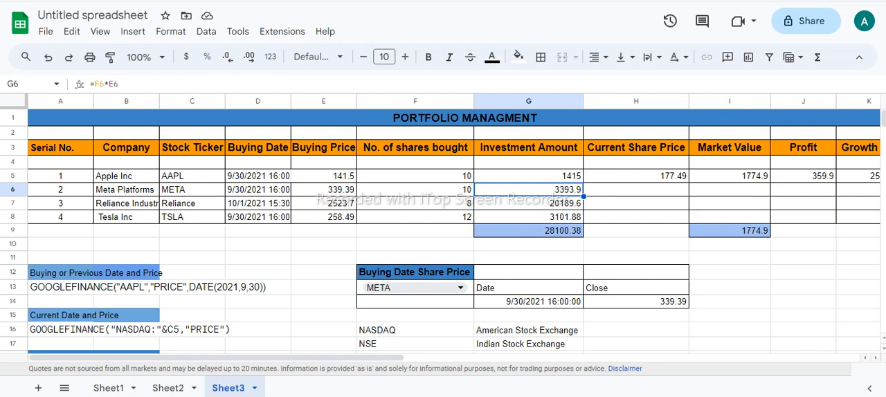
pyautogui.click(608, 192)
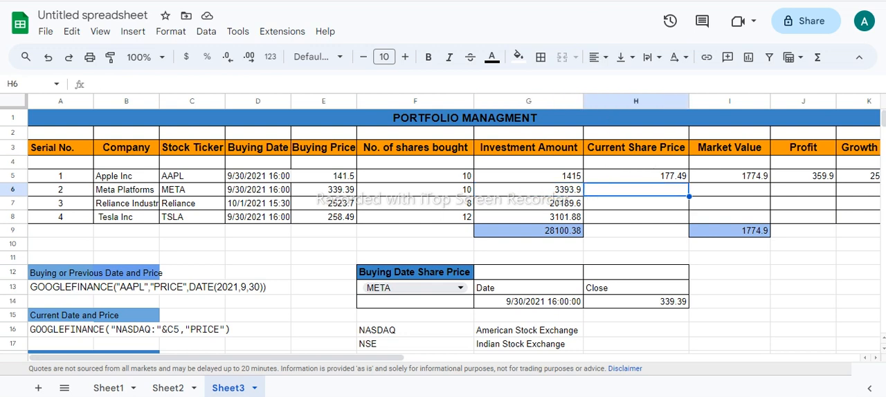
pyautogui.click(616, 177)
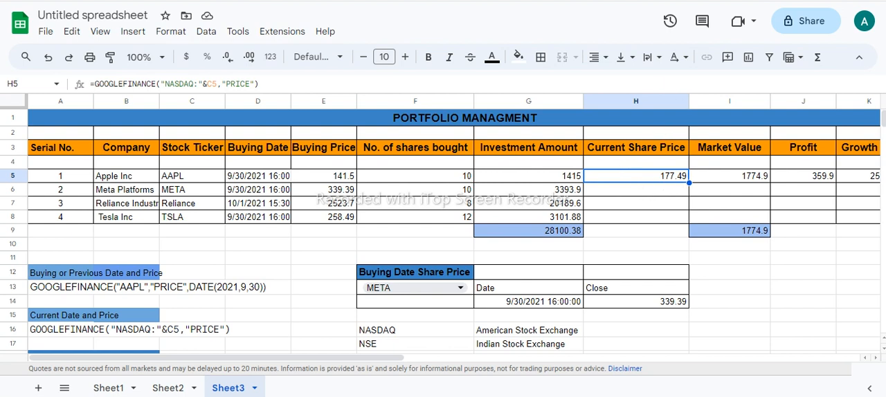
pyautogui.doubleClick(652, 175)
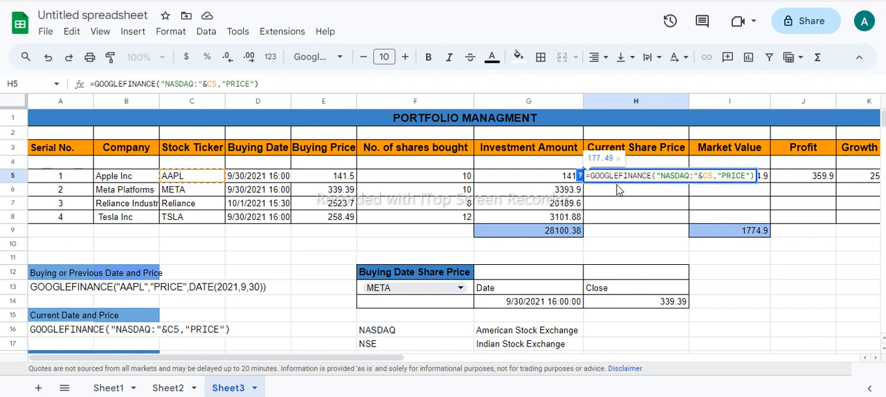
pyautogui.moveTo(590, 176); pyautogui.dragTo(762, 186)
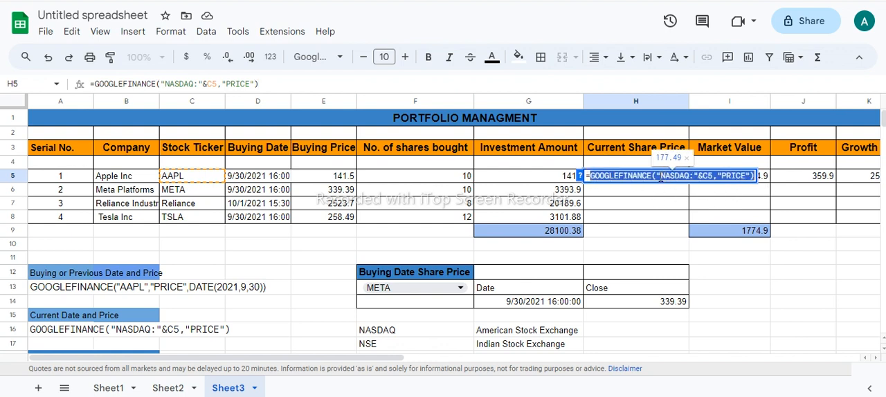
pyautogui.click(661, 177)
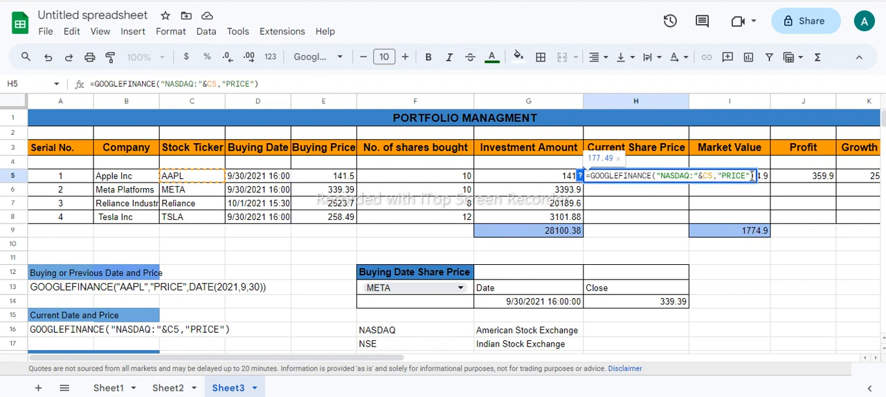
pyautogui.press('Return')
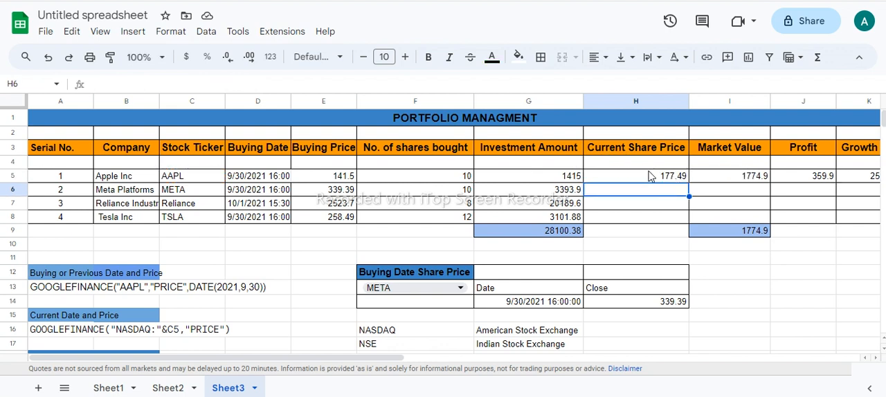
# Step: Fill Apple's Current Share Price formula from H5 down to H8 and check the copied formula in H6
pyautogui.click(650, 177)
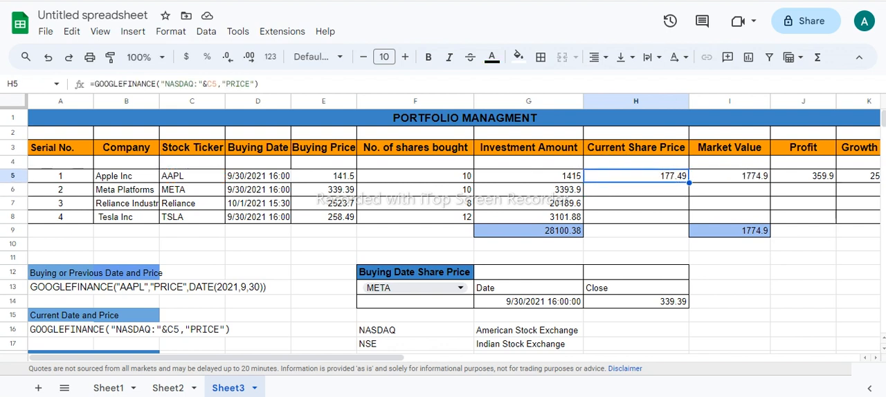
pyautogui.moveTo(689, 183); pyautogui.dragTo(688, 213)
pyautogui.doubleClick(670, 190)
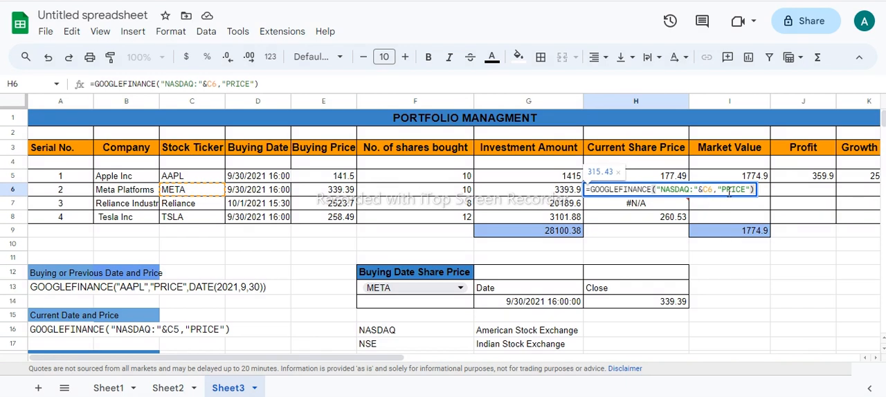
pyautogui.press('Return')
# Step: Change the exchange code in Reliance's Current Share Price formula in H7 to NSE
pyautogui.doubleClick(659, 207)
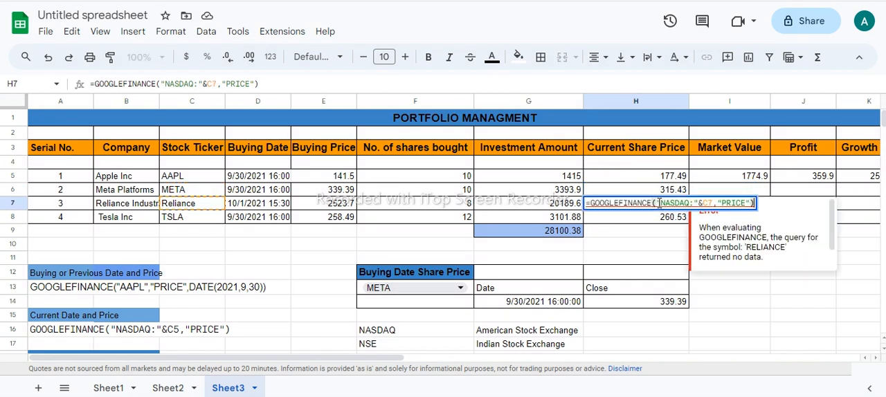
pyautogui.press('BackSpace')
pyautogui.press('BackSpace')
pyautogui.press('BackSpace')
pyautogui.press('BackSpace')
pyautogui.press('BackSpace')
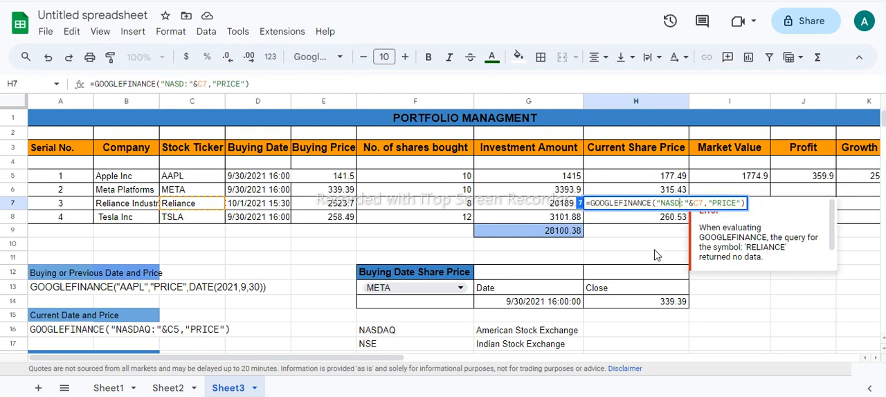
pyautogui.press('BackSpace')
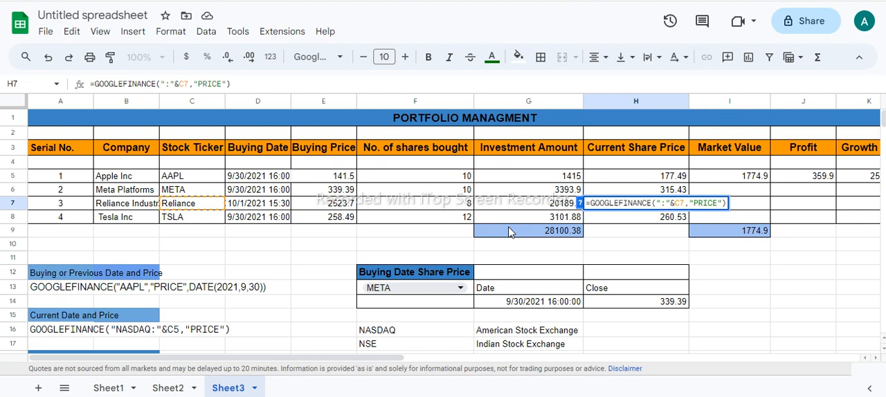
pyautogui.write('n')
pyautogui.press('BackSpace')
pyautogui.write('NSE')
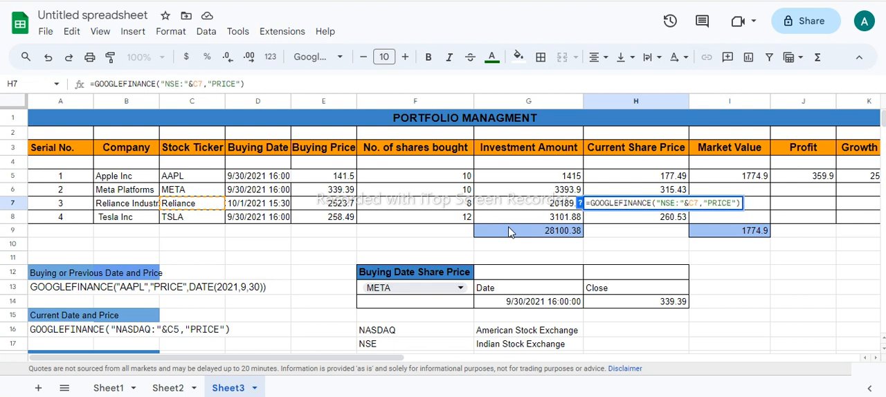
pyautogui.press('Return')
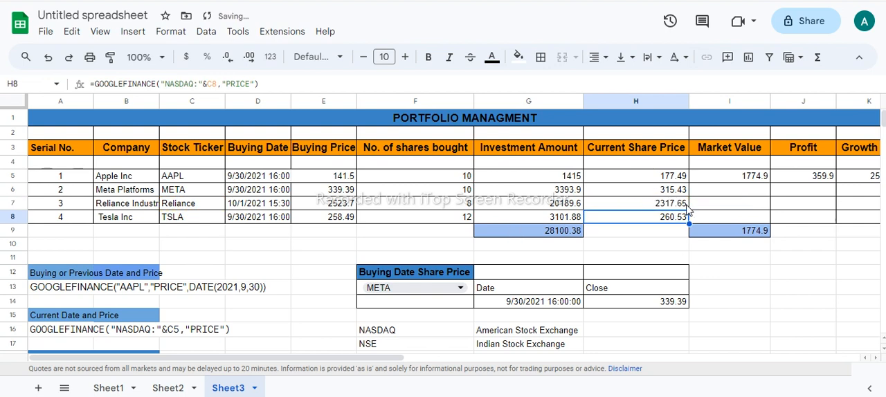
# Step: Review the Current Share Price and Investment Amount cells, and examine Apple's Market Value formula in I5
pyautogui.click(682, 206)
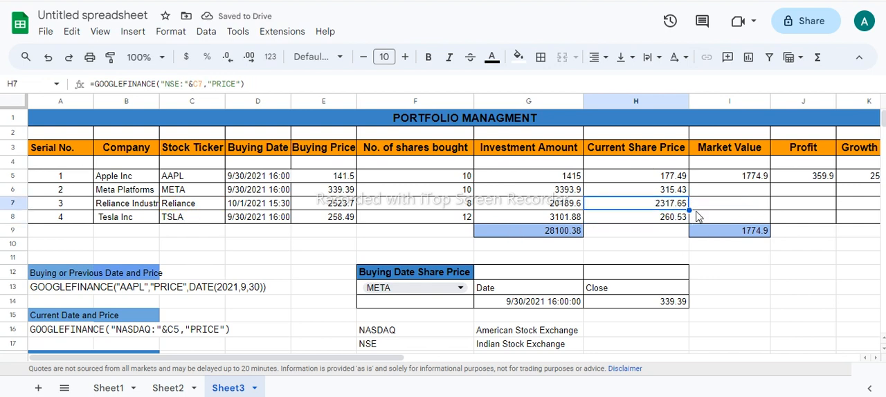
pyautogui.press('Up')
pyautogui.click(684, 177)
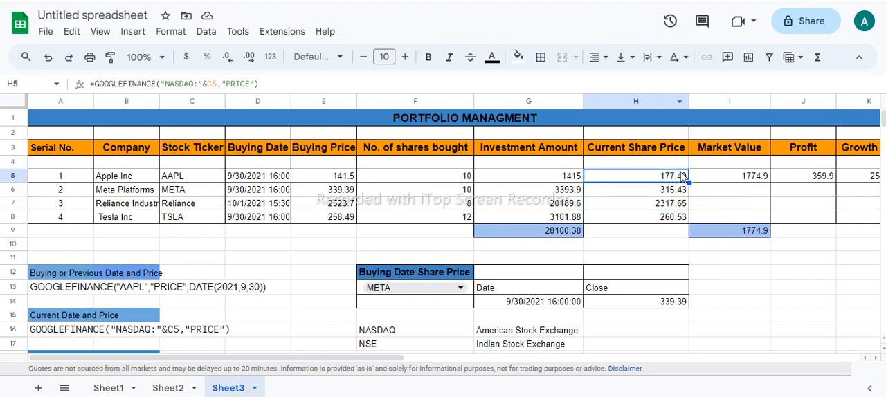
pyautogui.click(739, 179)
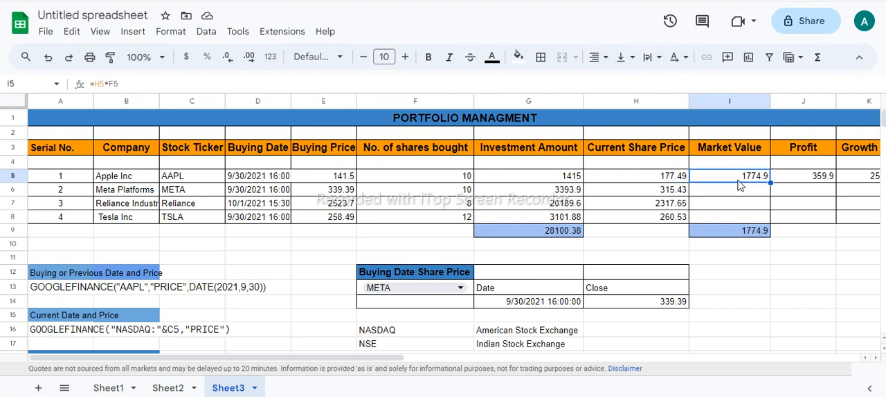
pyautogui.moveTo(575, 178); pyautogui.dragTo(569, 208)
pyautogui.click(566, 180)
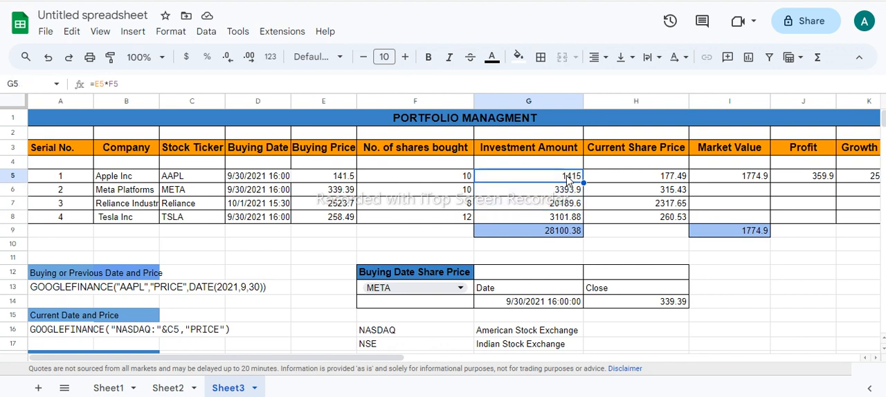
pyautogui.moveTo(566, 180); pyautogui.dragTo(567, 206)
pyautogui.click(708, 176)
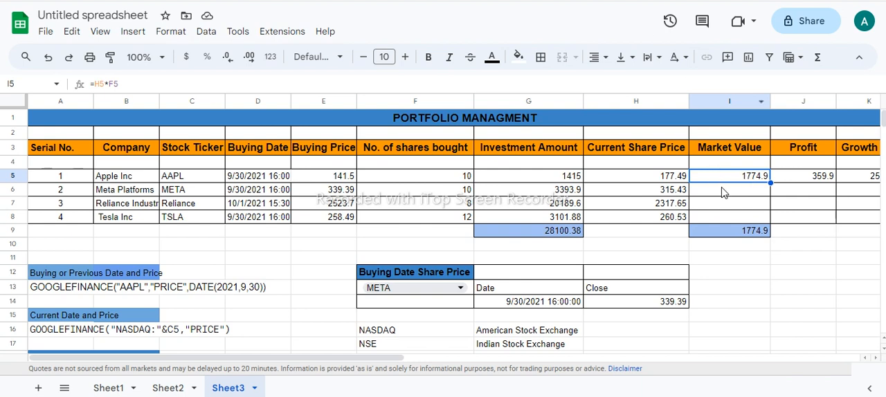
pyautogui.doubleClick(729, 177)
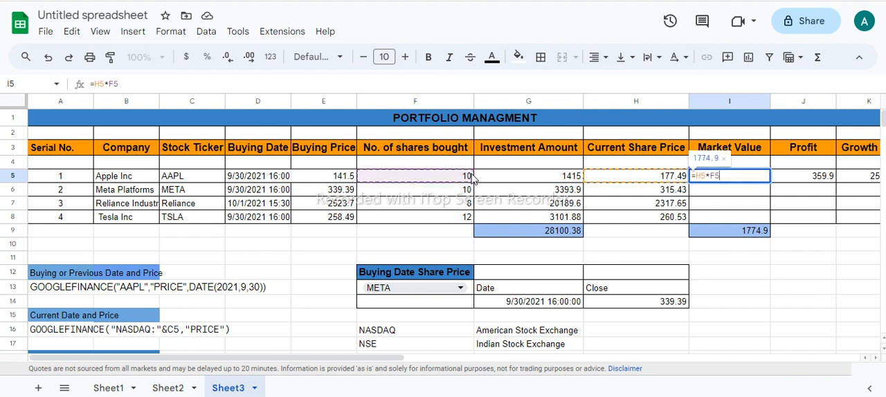
pyautogui.press('Return')
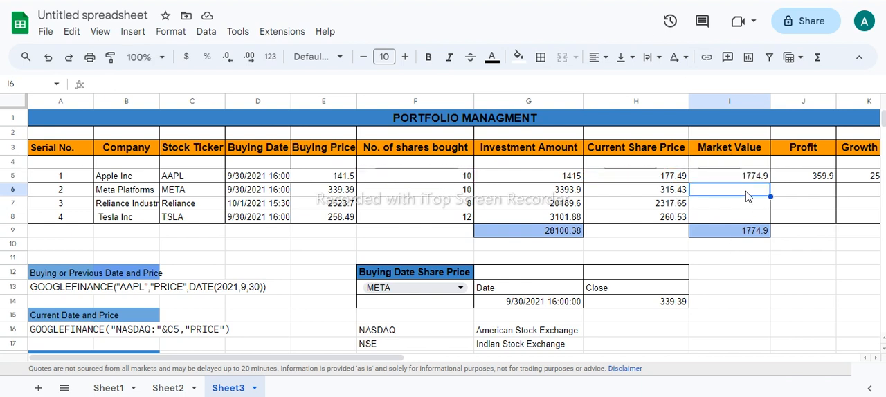
# Step: Calculate Meta's Market Value in I6 with =H6*F6 and fill the formula down to I8
pyautogui.write('=')
pyautogui.click(675, 194)
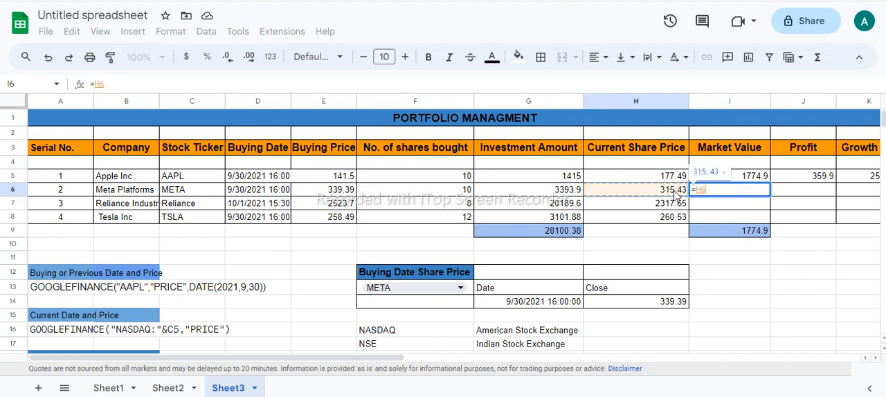
pyautogui.write('*')
pyautogui.click(452, 197)
pyautogui.press('Return')
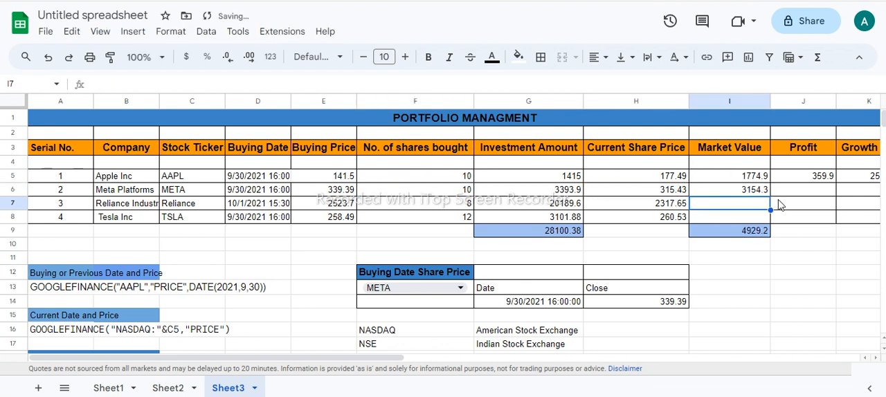
pyautogui.press('Up')
pyautogui.moveTo(769, 197); pyautogui.dragTo(769, 223)
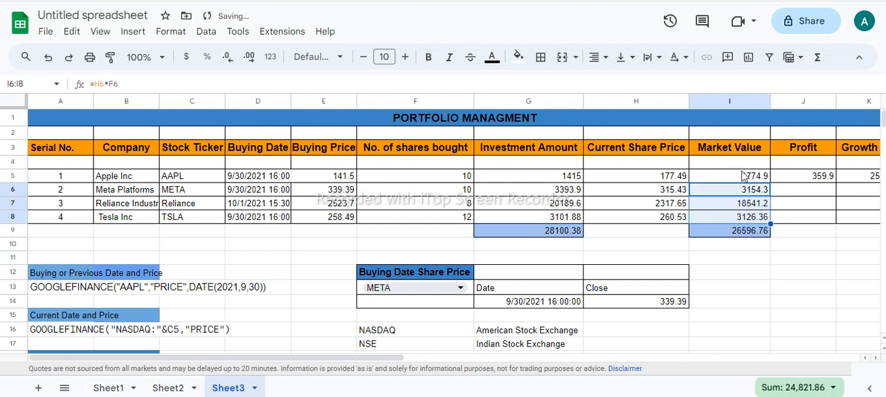
# Step: Compare Apple's Investment Amount with its Market Value, and the buying prices of Apple and Meta with their current share prices
pyautogui.click(743, 176)
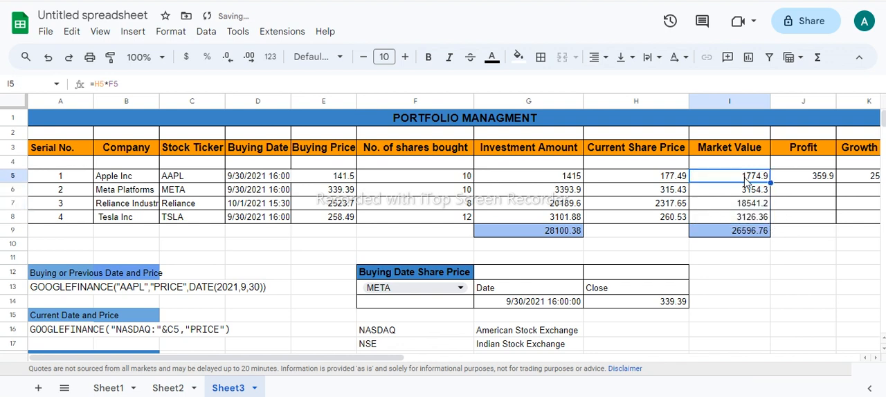
pyautogui.click(567, 181)
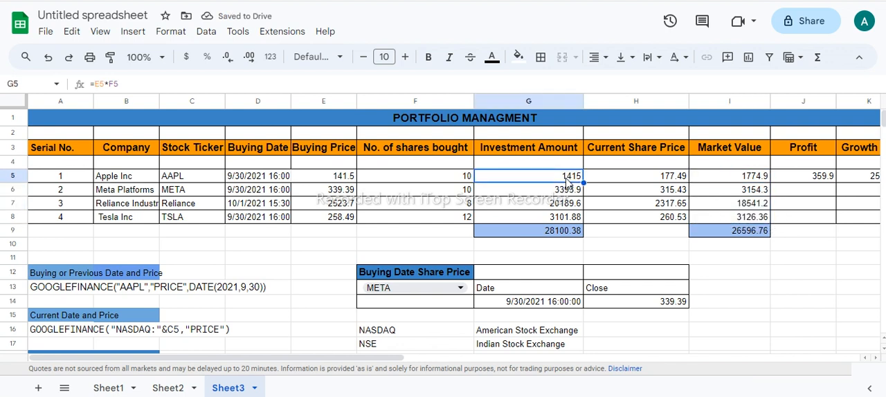
pyautogui.click(738, 181)
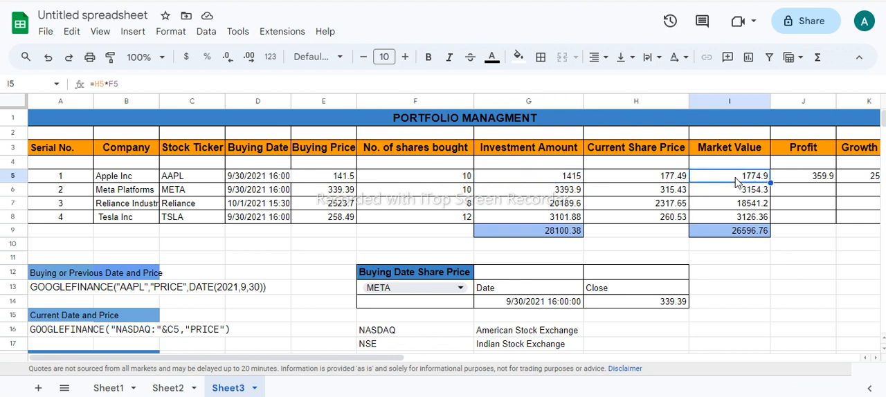
pyautogui.click(567, 181)
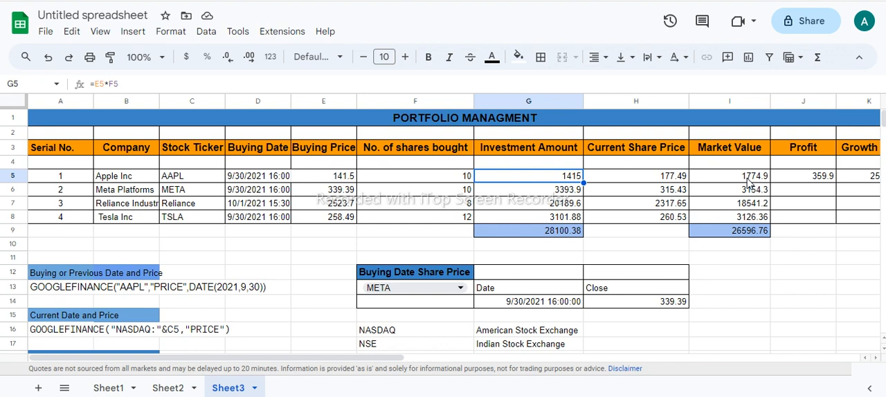
pyautogui.click(725, 181)
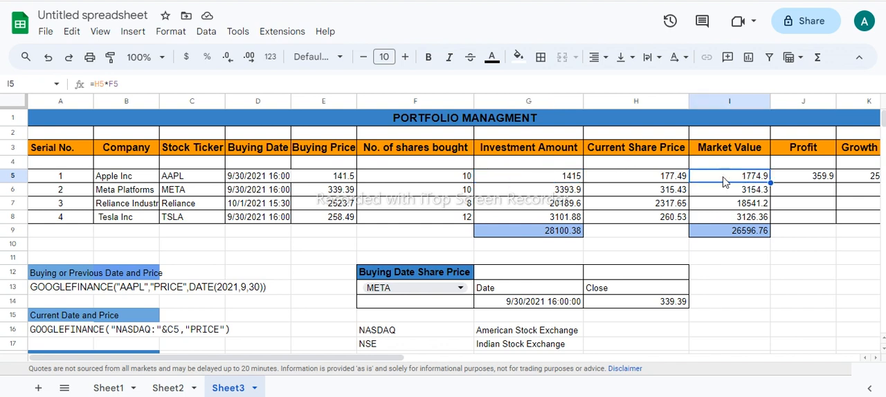
pyautogui.click(675, 182)
pyautogui.click(352, 179)
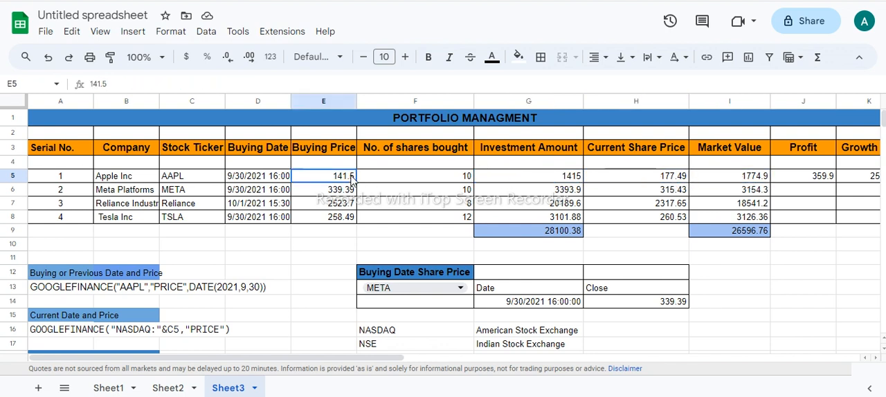
pyautogui.click(631, 182)
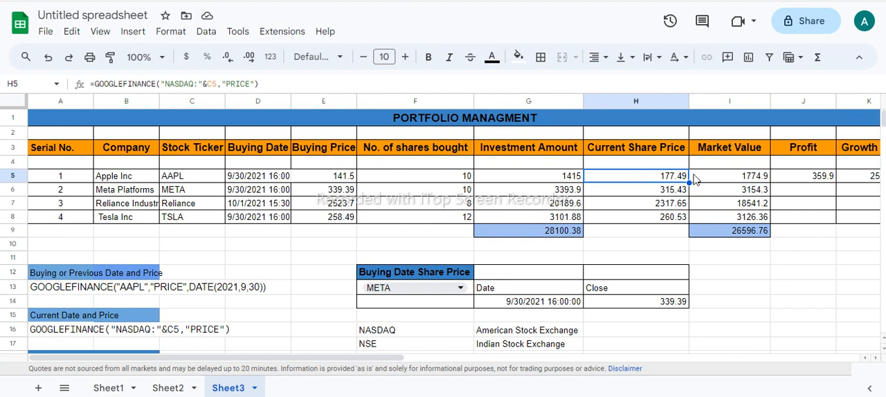
pyautogui.click(729, 179)
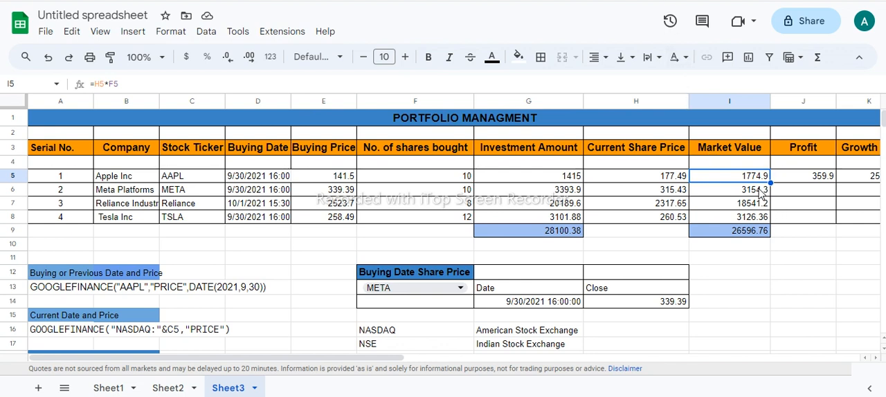
pyautogui.click(639, 194)
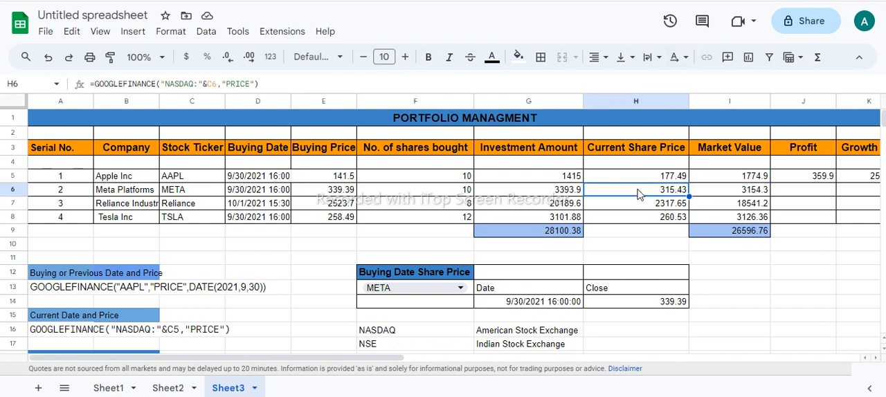
pyautogui.click(319, 195)
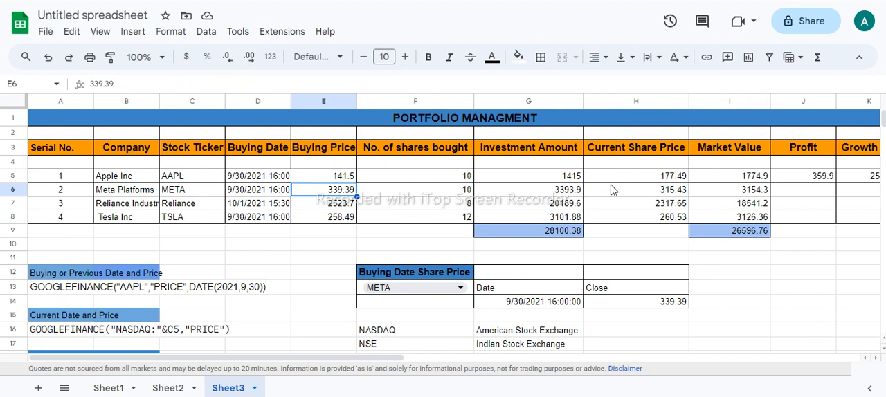
# Step: Examine Meta's Market Value formula and compare the total Investment Amount in G9 with the total Market Value in I9
pyautogui.click(616, 195)
pyautogui.click(729, 195)
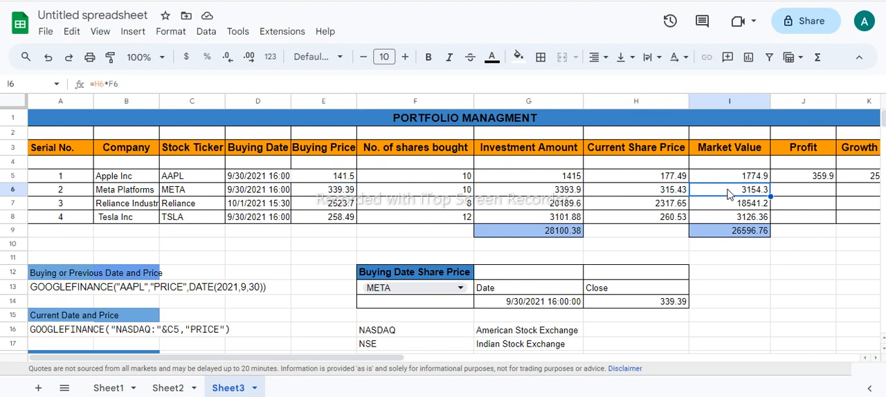
pyautogui.click(738, 238)
pyautogui.click(541, 237)
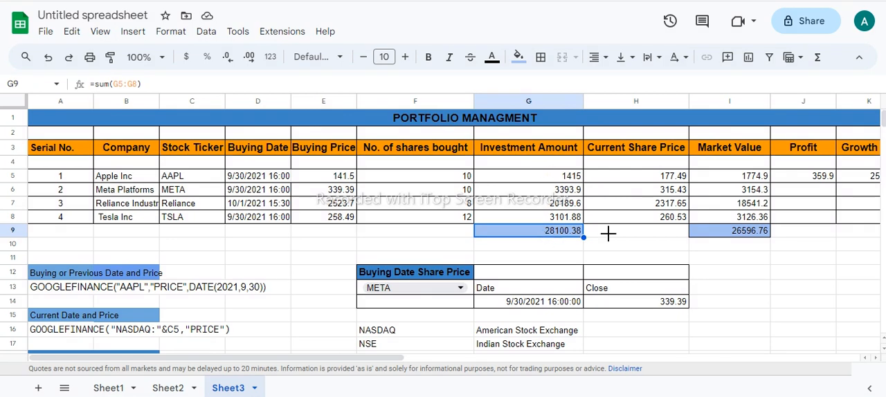
pyautogui.keyDown('ctrl'); pyautogui.click(742, 239); pyautogui.keyUp('ctrl')
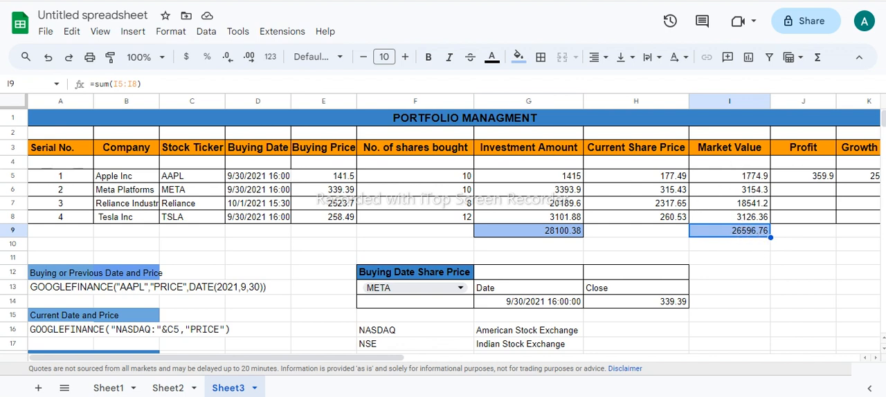
# Step: Calculate Meta's Profit in J6 with =I6-G6 and fill the formula down to J8
pyautogui.hscroll(2, 746, 233)
pyautogui.click(734, 190)
pyautogui.write('=')
pyautogui.click(690, 196)
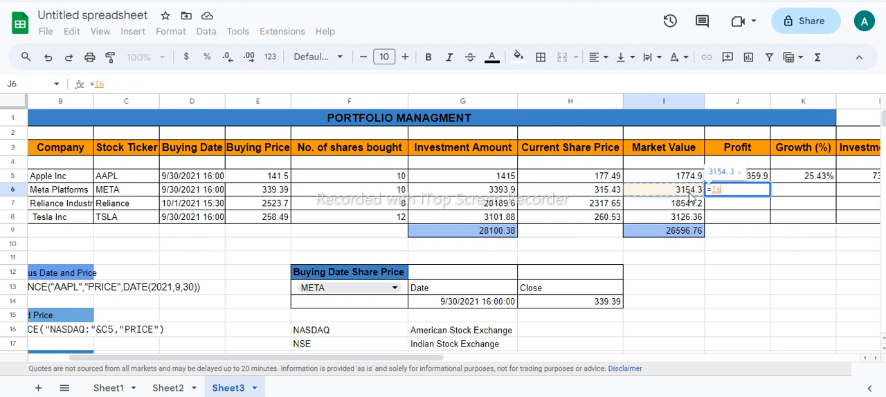
pyautogui.write('-')
pyautogui.click(496, 193)
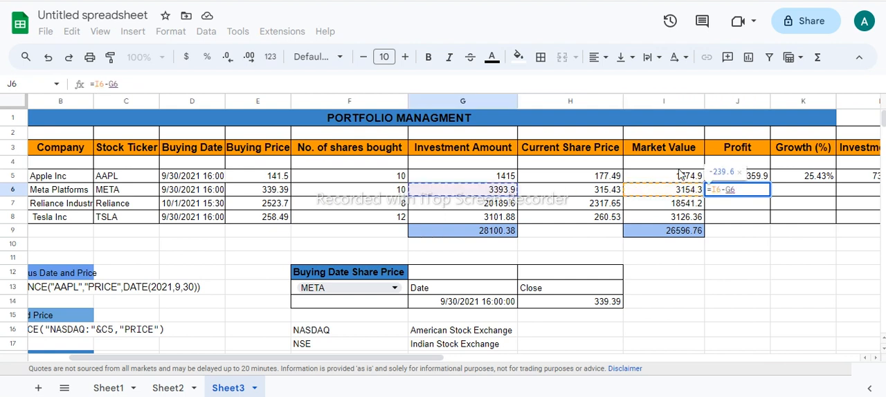
pyautogui.press('Return')
pyautogui.click(754, 192)
pyautogui.click(755, 179)
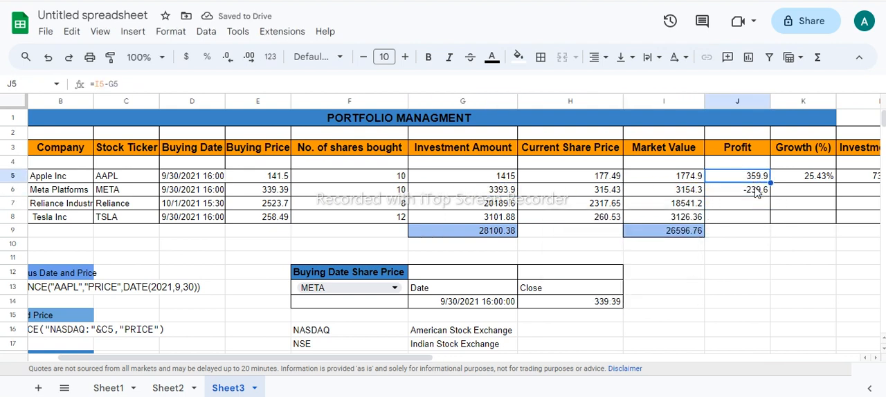
pyautogui.click(758, 193)
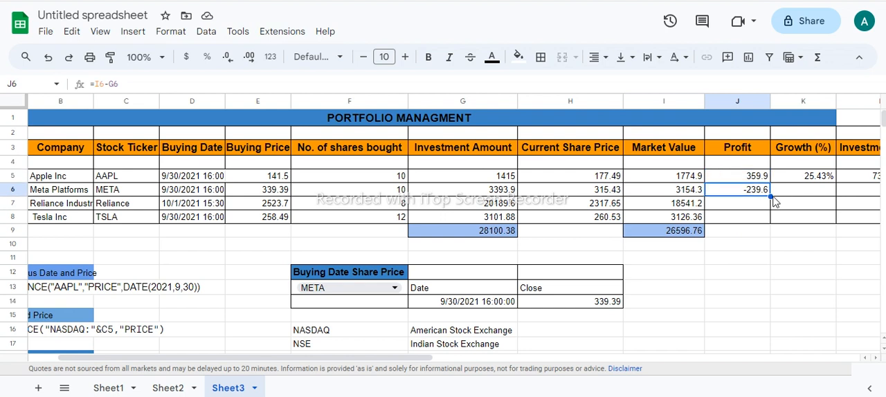
pyautogui.moveTo(770, 197); pyautogui.dragTo(770, 222)
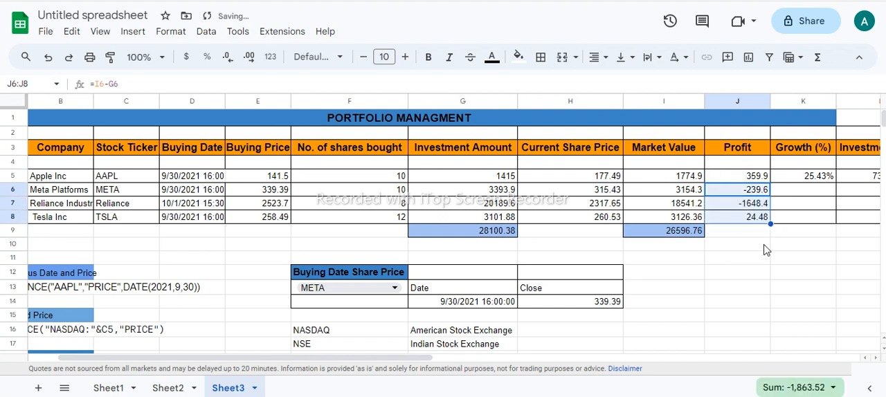
# Step: Review the Profit formulas of Reliance and Tesla, checking Reliance's against its current share price
pyautogui.click(751, 205)
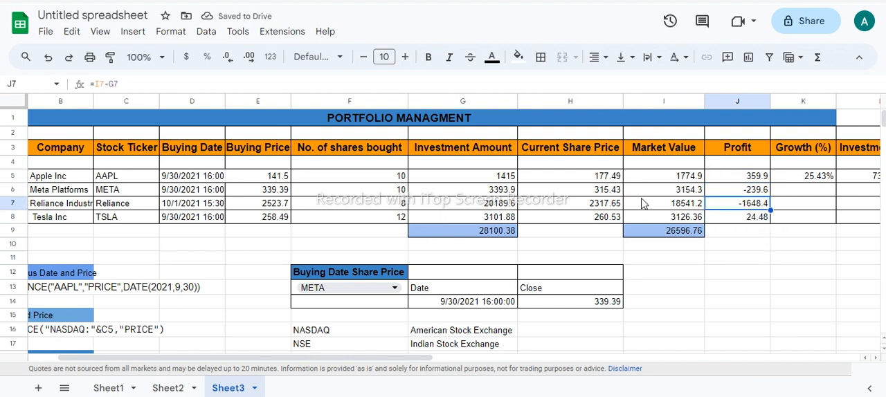
pyautogui.click(604, 206)
pyautogui.click(247, 193)
pyautogui.click(742, 220)
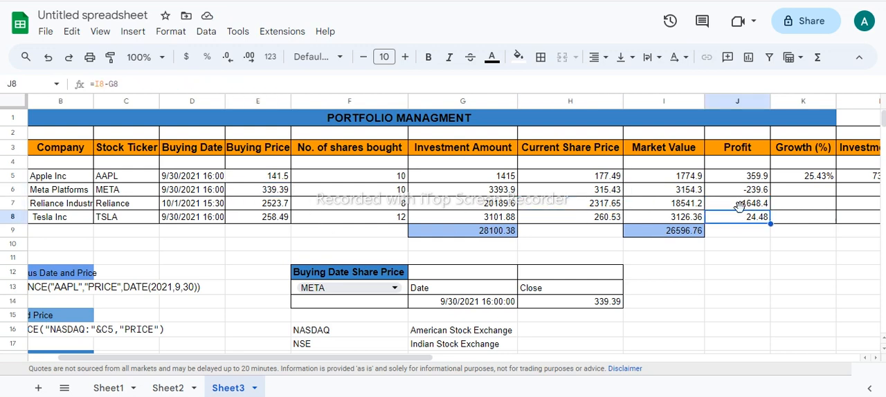
pyautogui.click(739, 206)
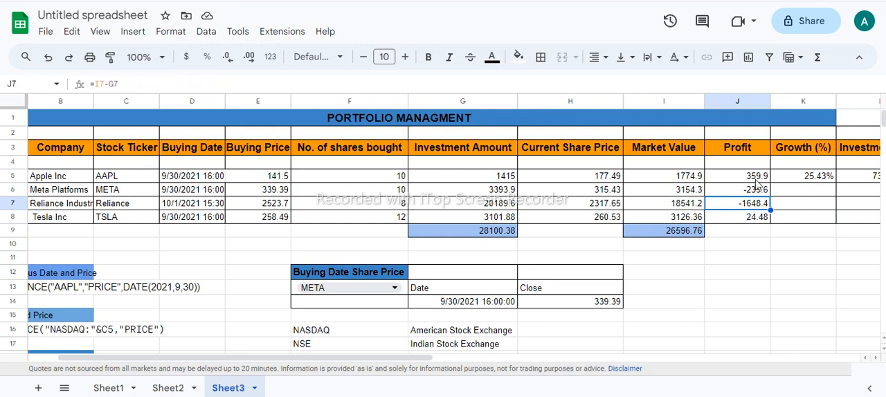
# Step: Examine the parts of Apple's Growth (%) formula in K5, the Market Value minus Investment Amount and the divisor
pyautogui.hscroll(1, 719, 167)
pyautogui.click(748, 176)
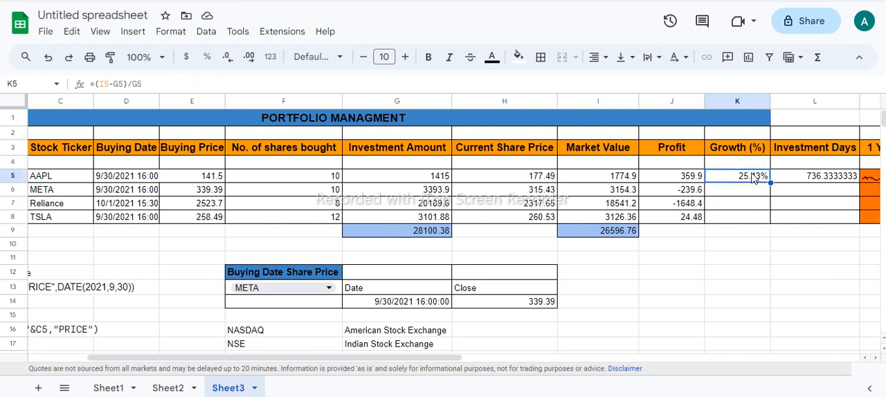
pyautogui.doubleClick(748, 180)
pyautogui.moveTo(745, 176); pyautogui.dragTo(714, 175)
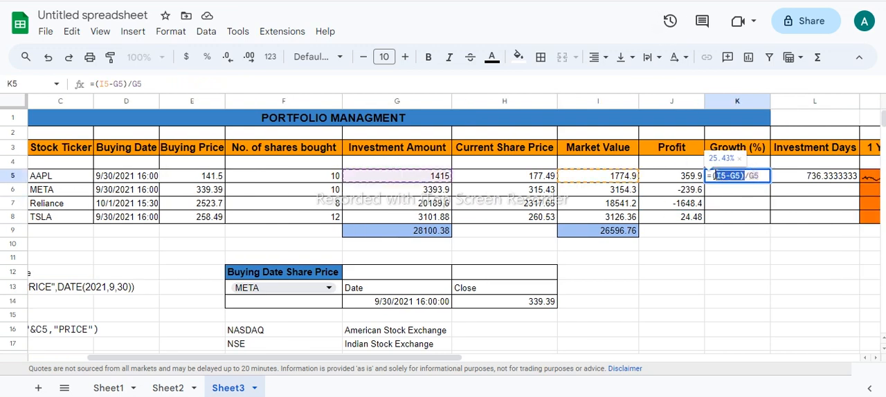
pyautogui.click(759, 176)
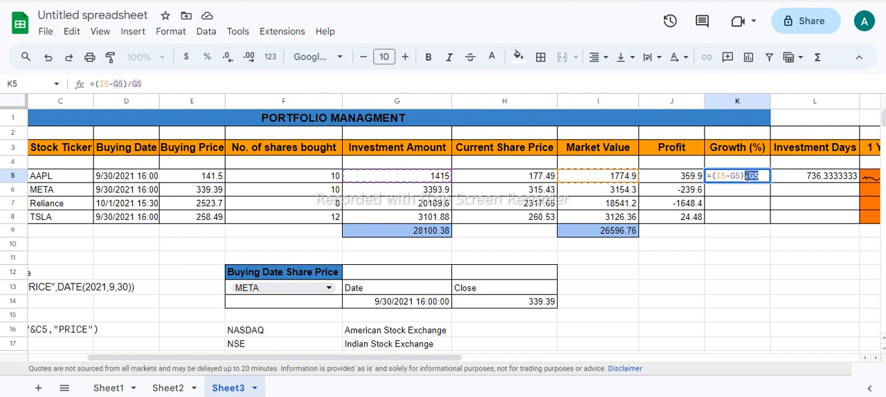
pyautogui.click(762, 176)
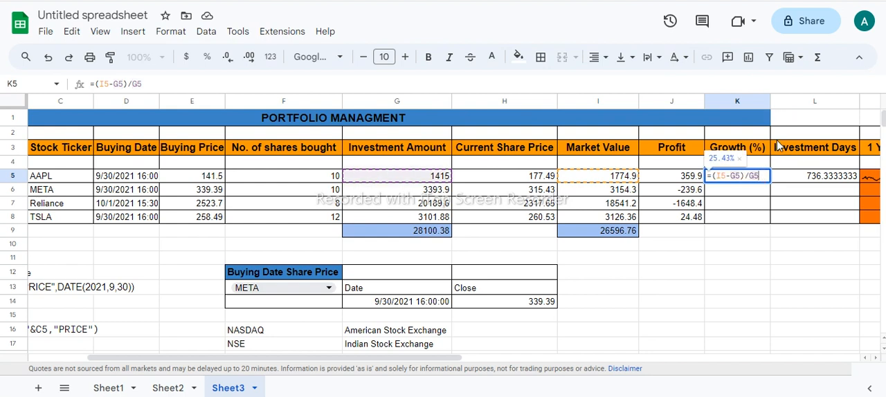
pyautogui.press('Return')
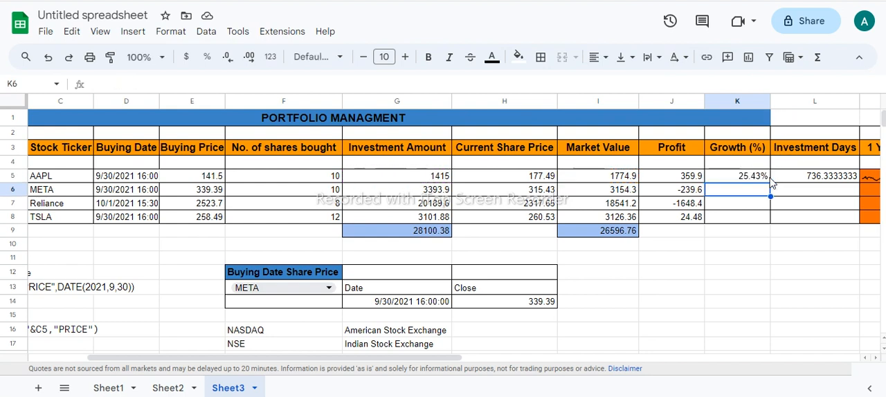
# Step: Fill Apple's Growth (%) formula from K5 down to K8
pyautogui.click(770, 181)
pyautogui.moveTo(770, 182); pyautogui.dragTo(769, 223)
pyautogui.click(756, 178)
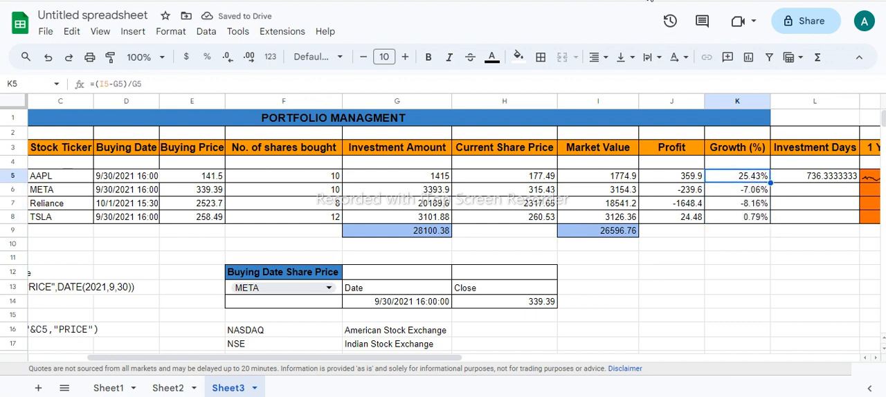
# Step: Calculate Meta's Investment Days in L6 with =TODAY()-D6 and fill the formula down to L8
pyautogui.click(823, 188)
pyautogui.write('=TODAY()-D6')
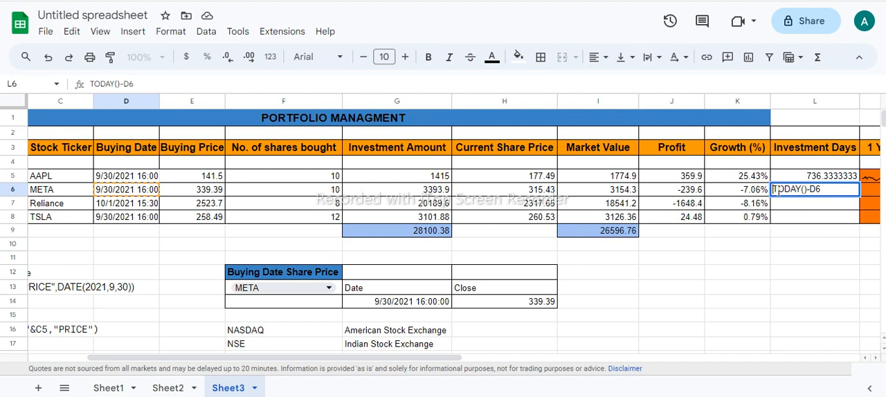
pyautogui.write('=')
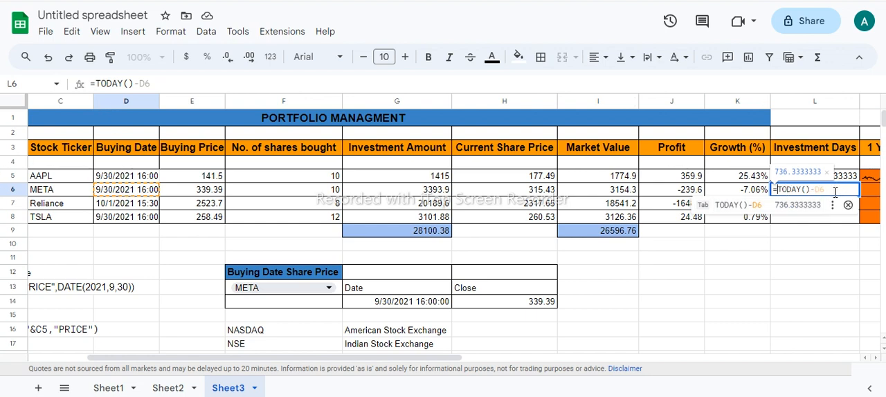
pyautogui.press('Return')
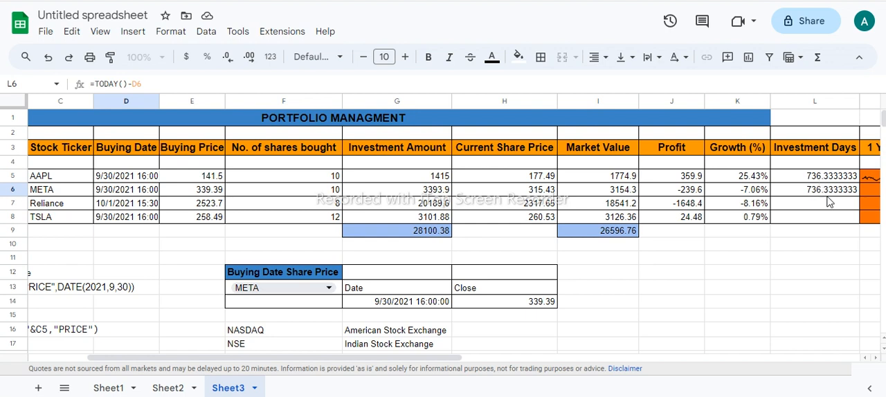
pyautogui.click(831, 191)
pyautogui.moveTo(860, 197); pyautogui.dragTo(859, 216)
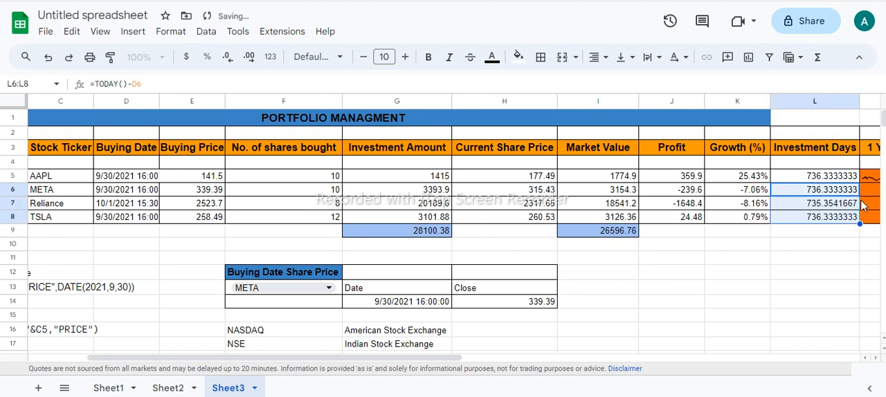
pyautogui.click(815, 272)
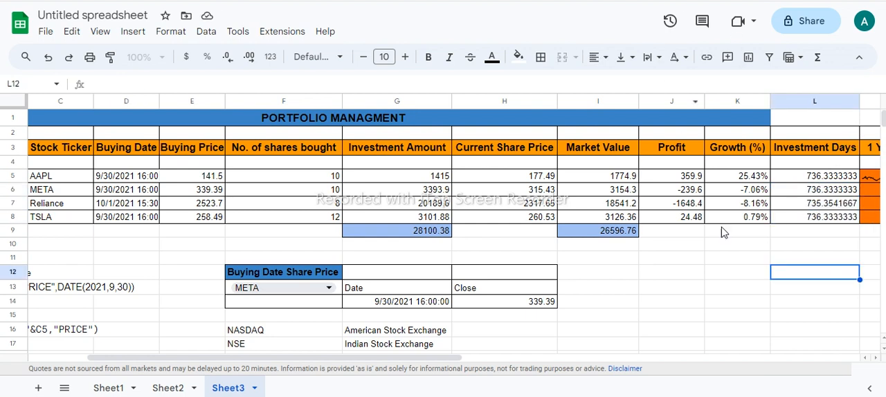
pyautogui.click(822, 202)
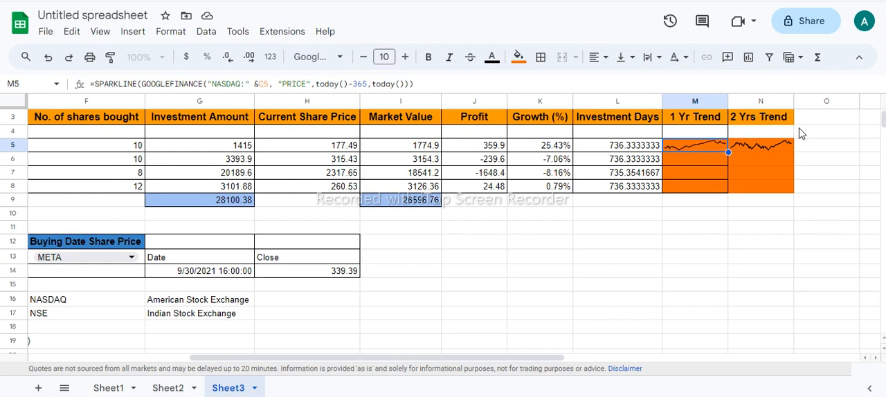
# Step: Examine Apple's 1 Yr Trend SPARKLINE formula in M5, including its ticker reference and date range, leaving it unchanged
pyautogui.doubleClick(711, 148)
pyautogui.moveTo(414, 83); pyautogui.dragTo(89, 77)
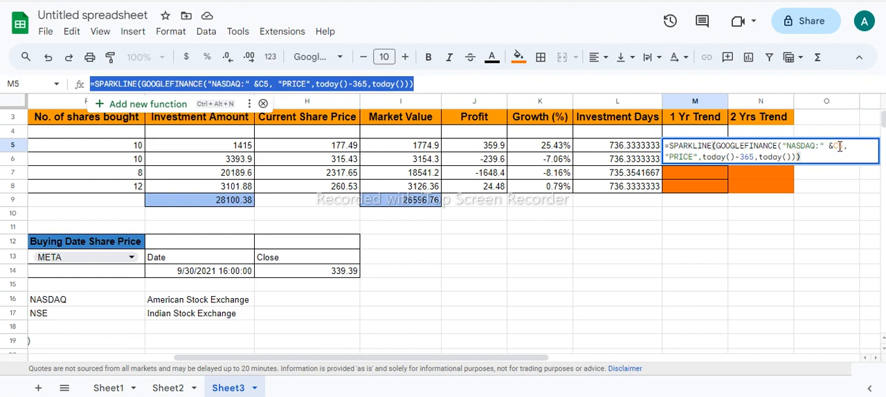
pyautogui.moveTo(394, 358); pyautogui.dragTo(328, 358)
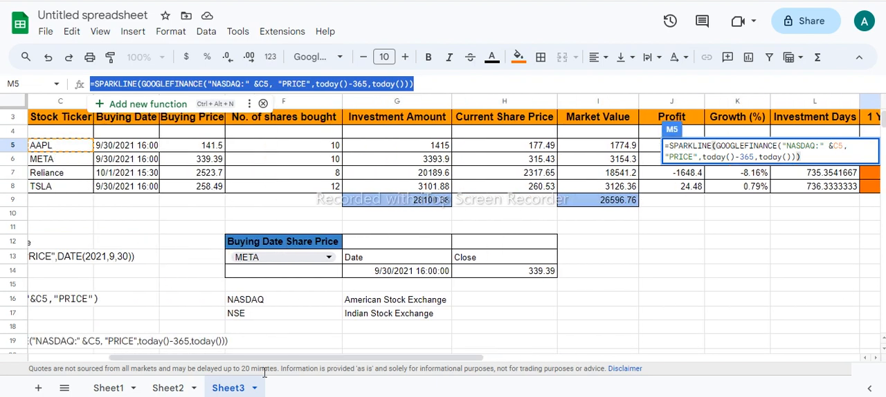
pyautogui.moveTo(264, 358); pyautogui.dragTo(439, 359)
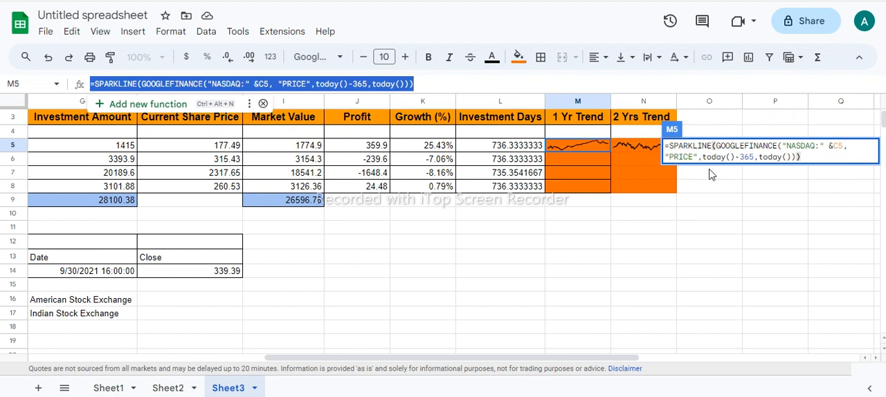
pyautogui.click(668, 145)
pyautogui.click(805, 158)
pyautogui.click(752, 159)
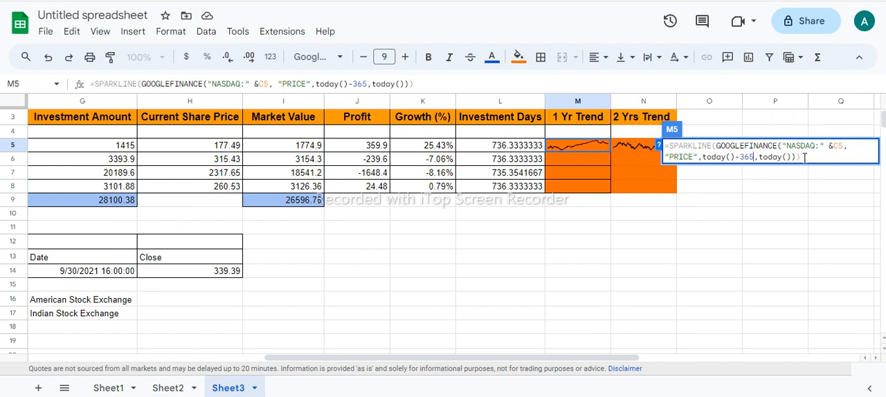
pyautogui.moveTo(803, 158); pyautogui.dragTo(670, 146)
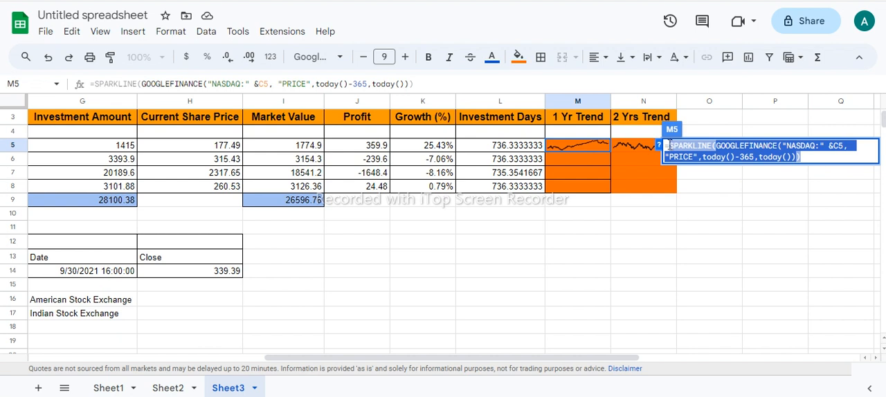
pyautogui.press('Escape')
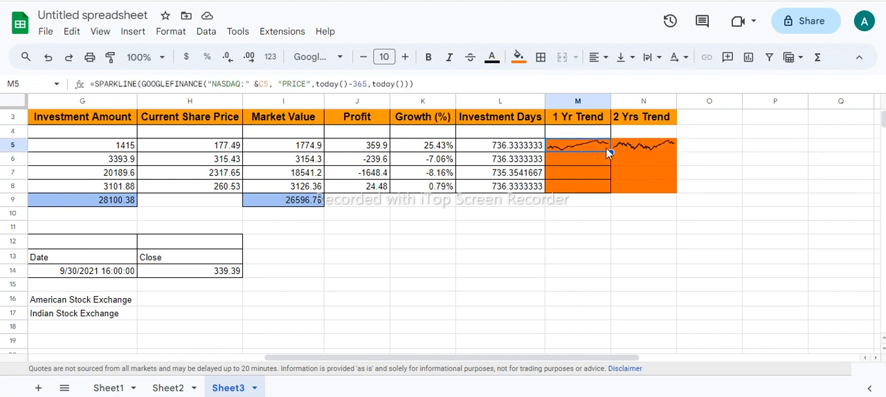
# Step: Fill the 1 Yr Trend sparkline formula from M5 down to M8 and change Reliance's exchange code in M7 to NSE
pyautogui.moveTo(610, 152); pyautogui.dragTo(610, 188)
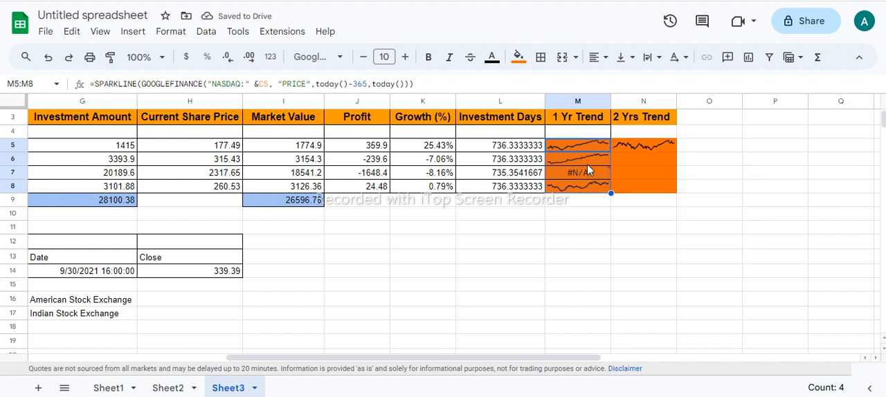
pyautogui.moveTo(589, 178)
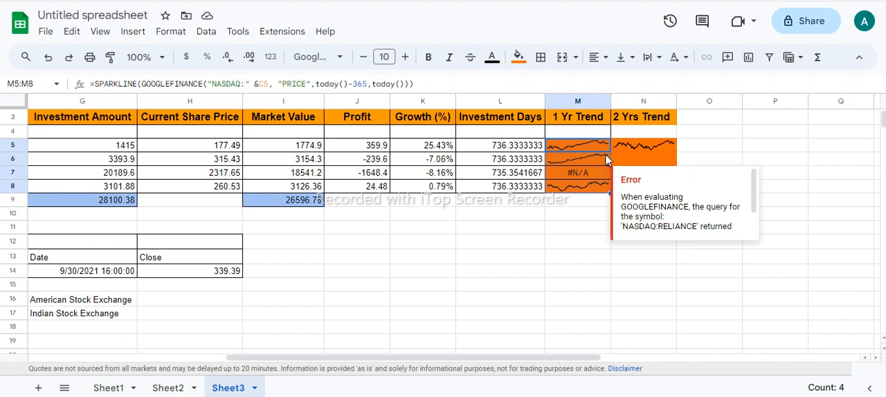
pyautogui.doubleClick(596, 173)
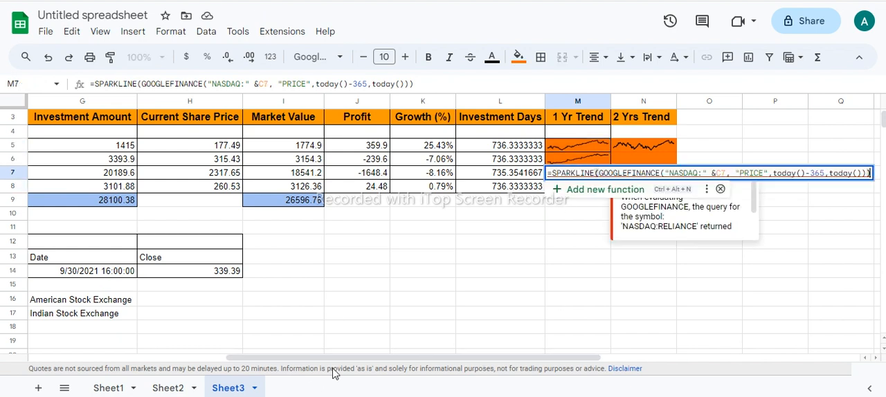
pyautogui.doubleClick(673, 173)
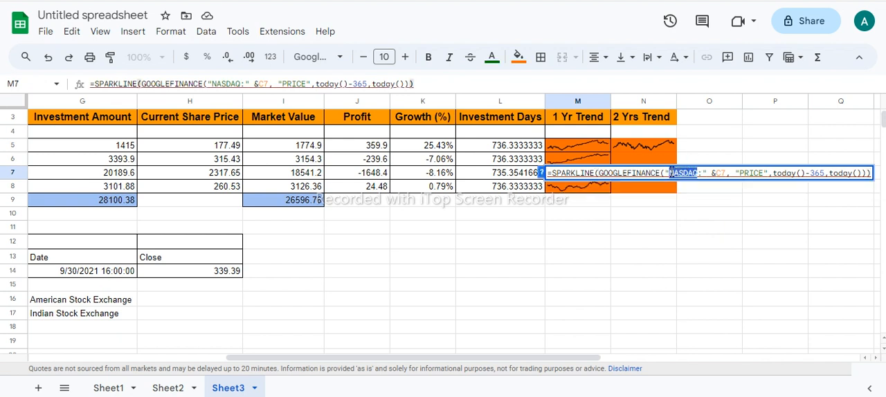
pyautogui.press('BackSpace')
pyautogui.write('NSE')
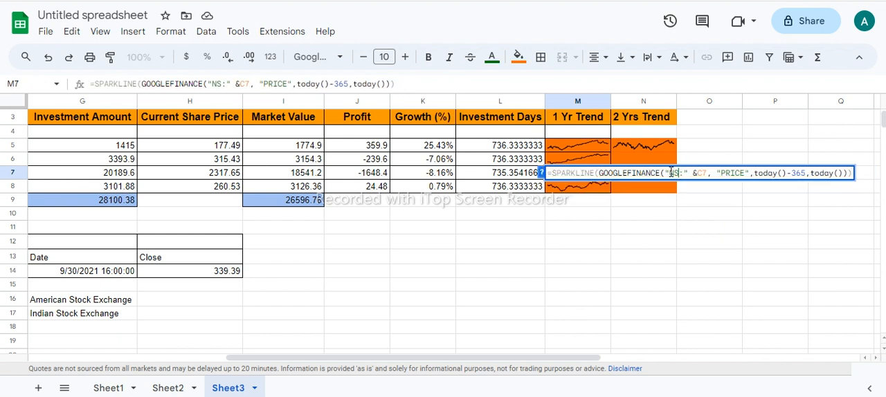
pyautogui.press('Return')
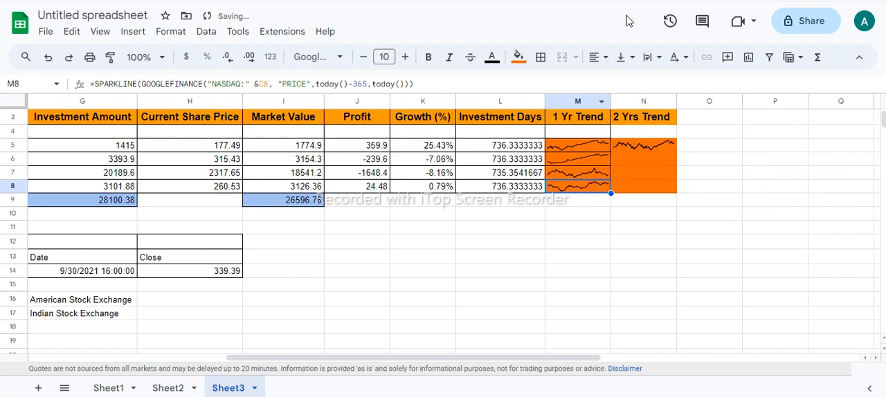
# Step: Check Apple's 2 Yrs Trend sparkline formula in N5, with its today()-730 start date, and fill it down to N8
pyautogui.doubleClick(643, 145)
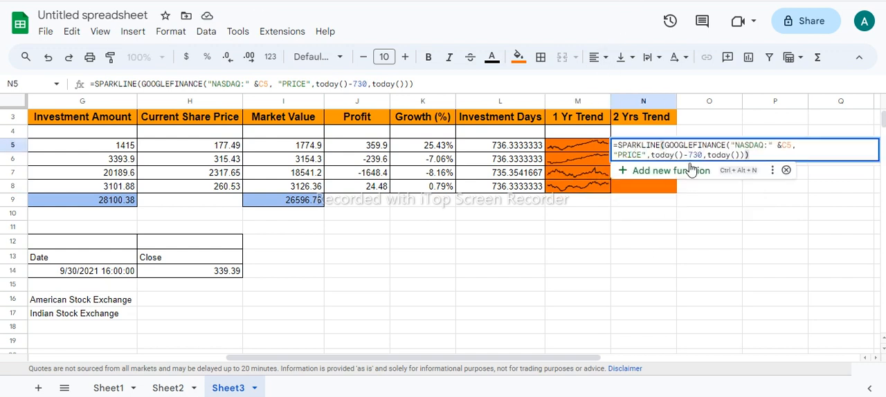
pyautogui.moveTo(699, 154); pyautogui.dragTo(654, 152)
pyautogui.press('Escape')
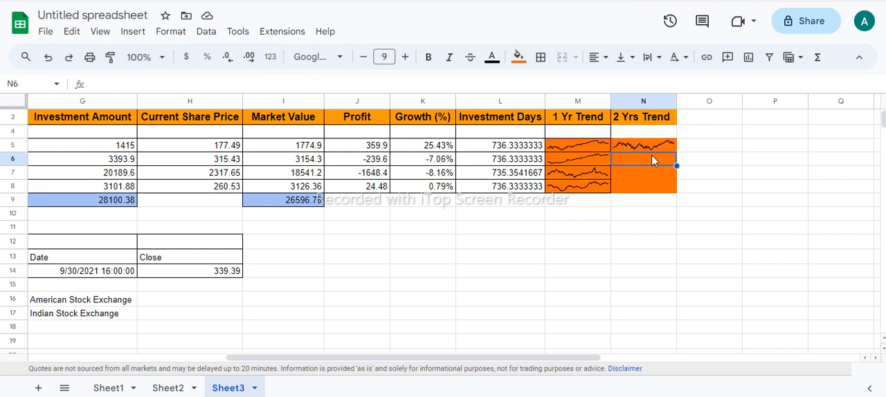
pyautogui.moveTo(669, 182); pyautogui.dragTo(669, 184)
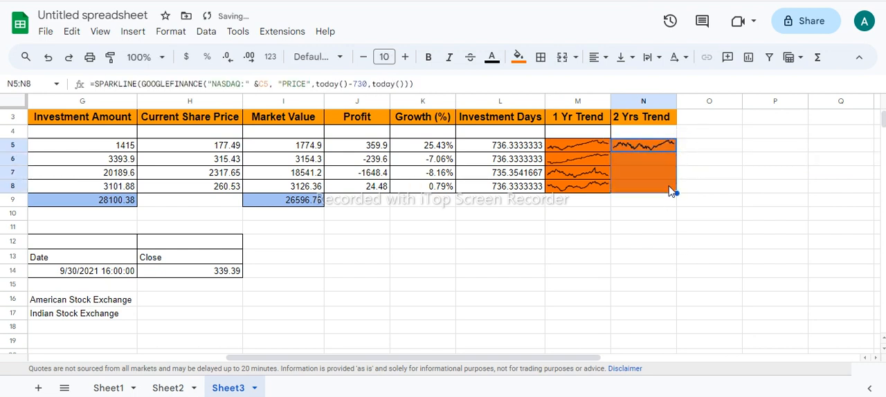
# Step: Set the exchange code in Reliance's 2 Yrs Trend sparkline formula in N7 to NSE
pyautogui.doubleClick(655, 172)
pyautogui.click(767, 172)
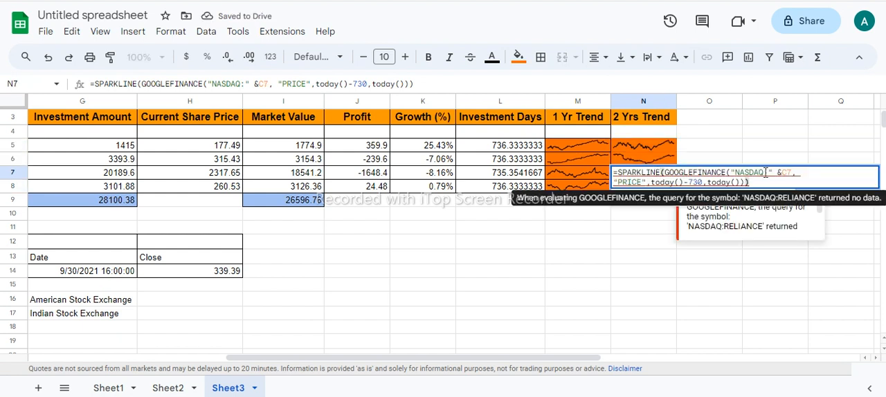
pyautogui.press('BackSpace')
pyautogui.press('BackSpace')
pyautogui.press('BackSpace')
pyautogui.press('BackSpace')
pyautogui.press('BackSpace')
pyautogui.press('BackSpace')
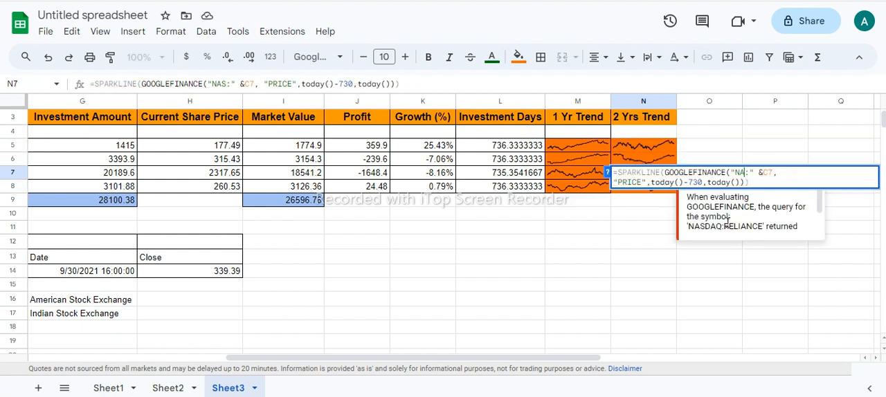
pyautogui.write('NSE')
pyautogui.press('Return')
pyautogui.click(638, 174)
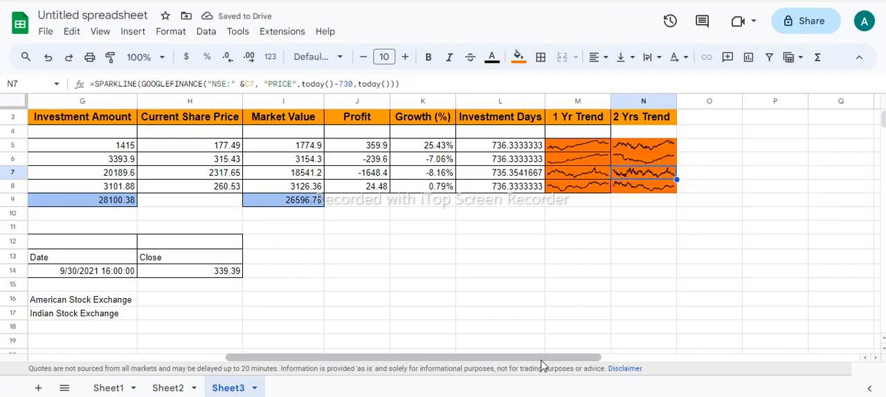
# Step: Review the portfolio table from its trend columns back to the company rows and compare it with the My portfolio investments list in Google Finance
pyautogui.moveTo(544, 365); pyautogui.dragTo(648, 361)
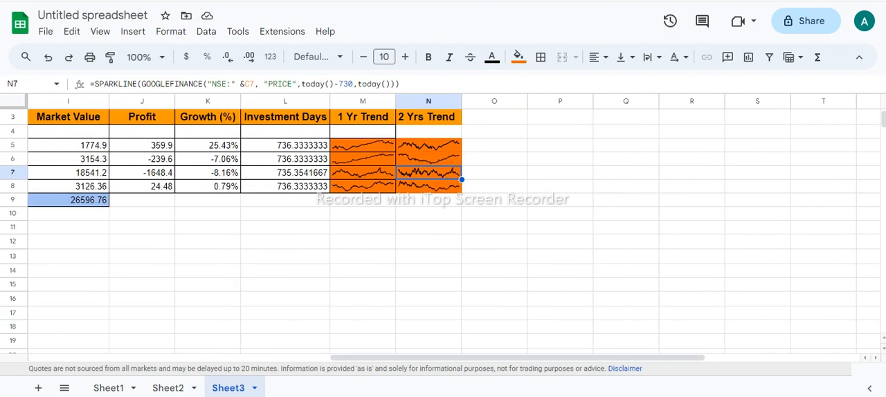
pyautogui.moveTo(463, 360); pyautogui.dragTo(266, 363)
pyautogui.moveTo(884, 121); pyautogui.dragTo(884, 117)
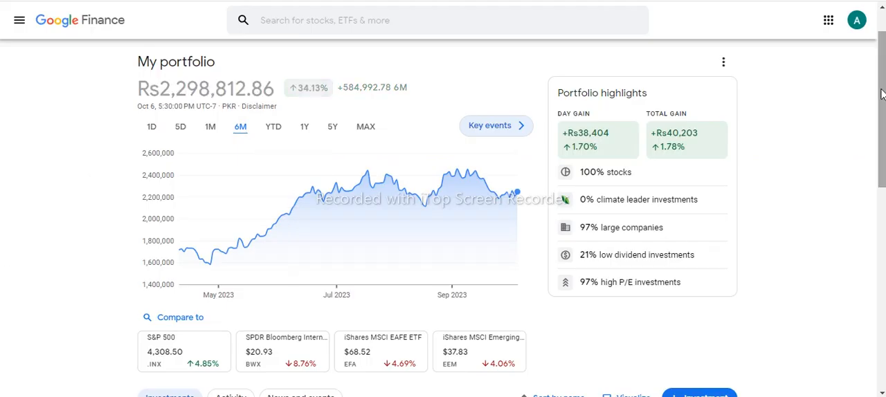
pyautogui.moveTo(882, 90); pyautogui.dragTo(882, 68)
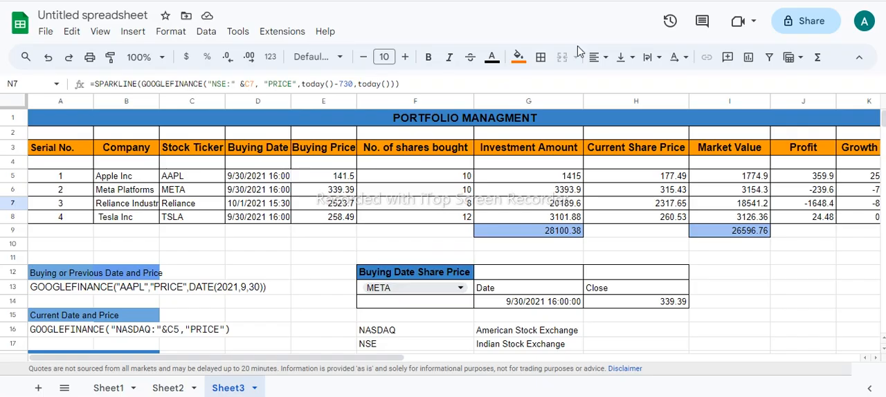
pyautogui.click(405, 206)
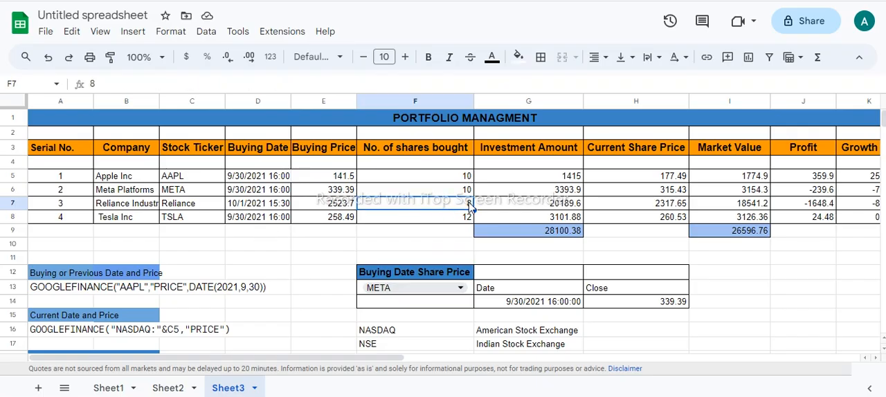
pyautogui.click(128, 234)
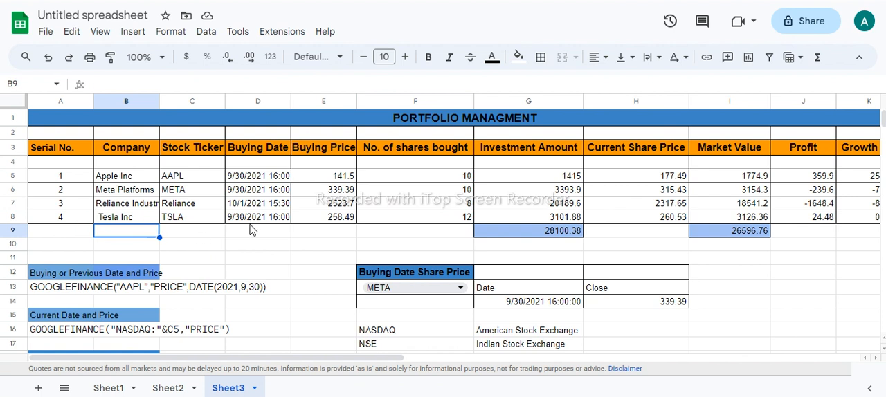
pyautogui.click(261, 237)
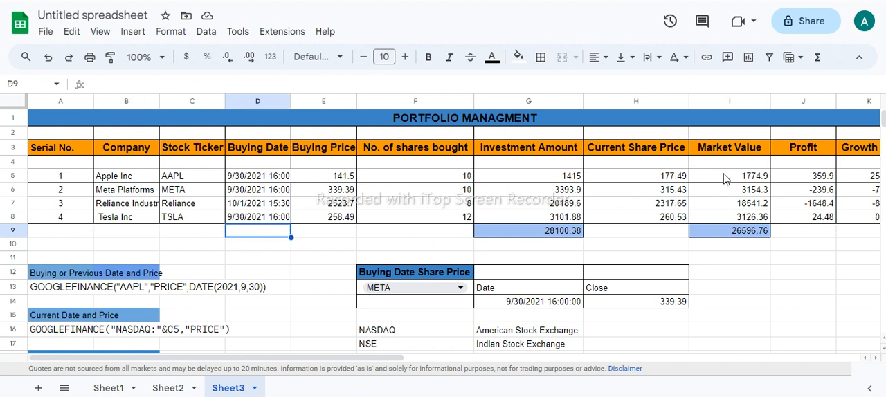
pyautogui.hotkey('ctrl', 'Tab')
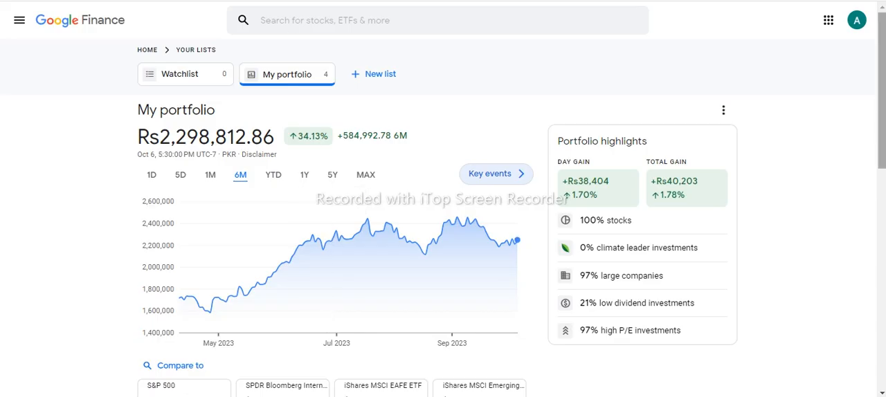
pyautogui.moveTo(882, 106); pyautogui.dragTo(881, 234)
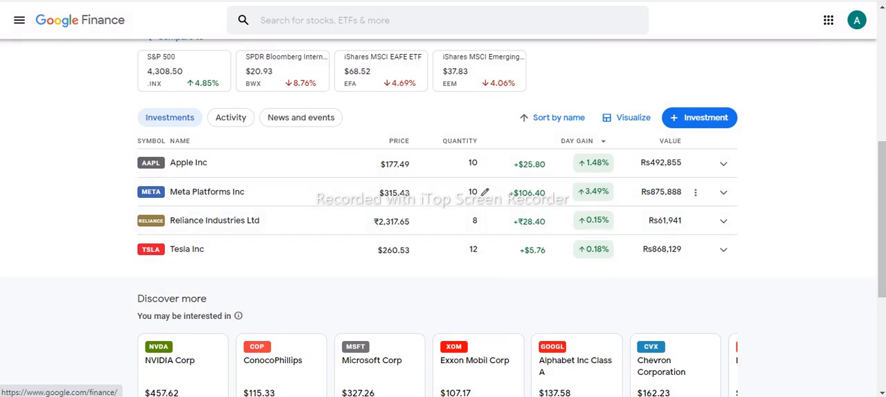